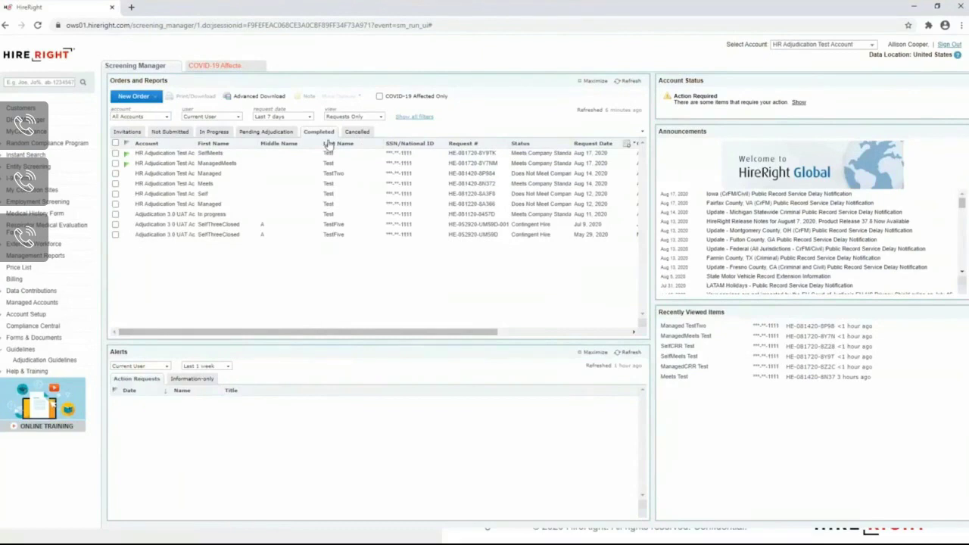
Open the completed SelfMeets report and examine its activity history for the adjudication result
click(216, 154)
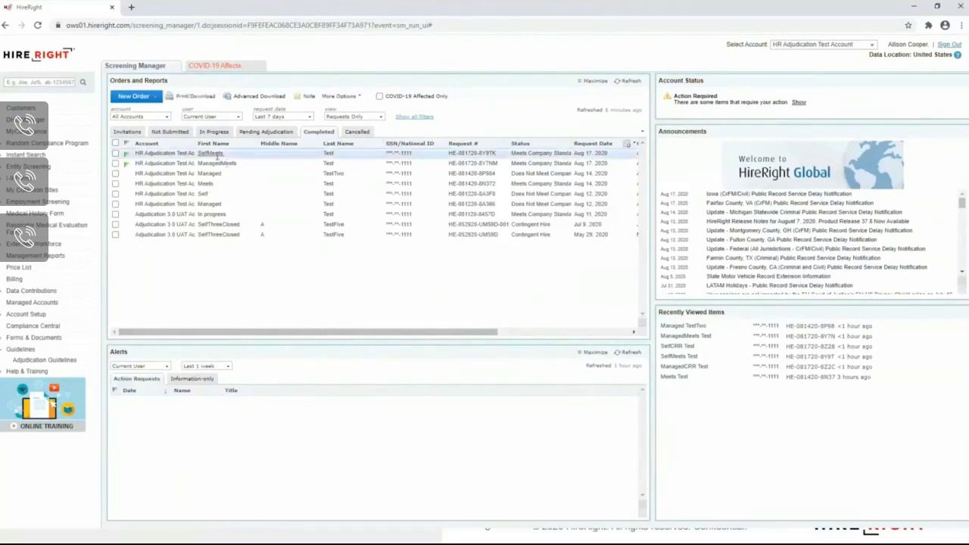
click(217, 155)
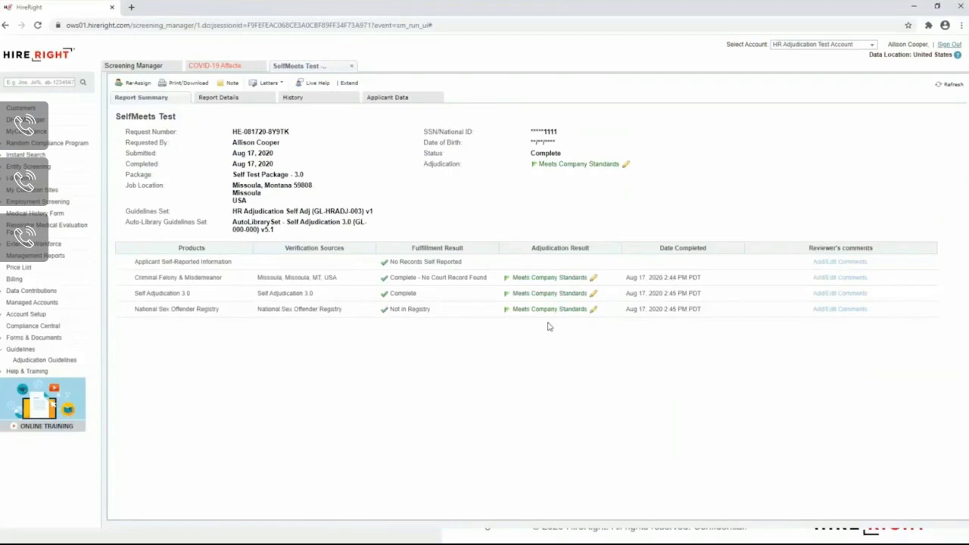
click(320, 102)
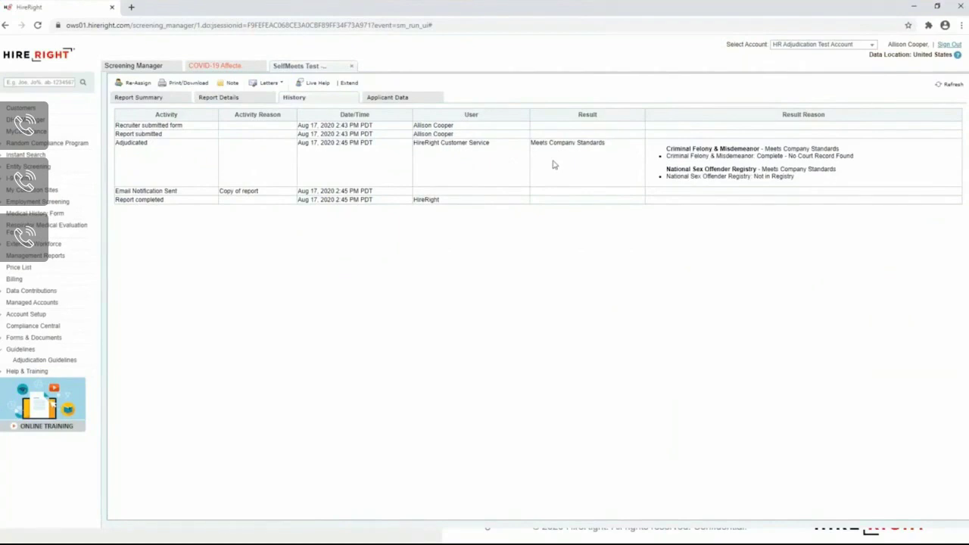
Return to the Screening Manager order list and open the SelfCRR report from the orders pending adjudication
click(162, 69)
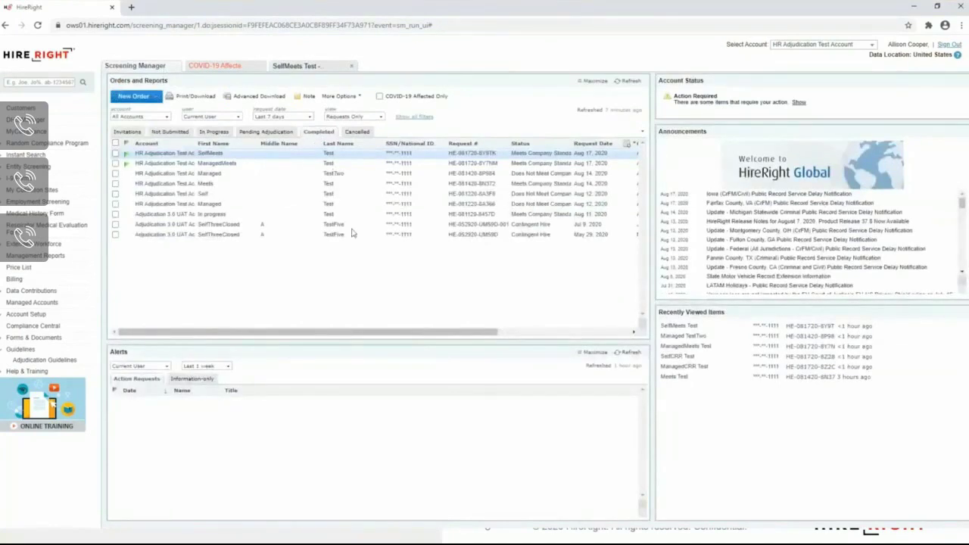
mouse_move(353, 237)
click(269, 134)
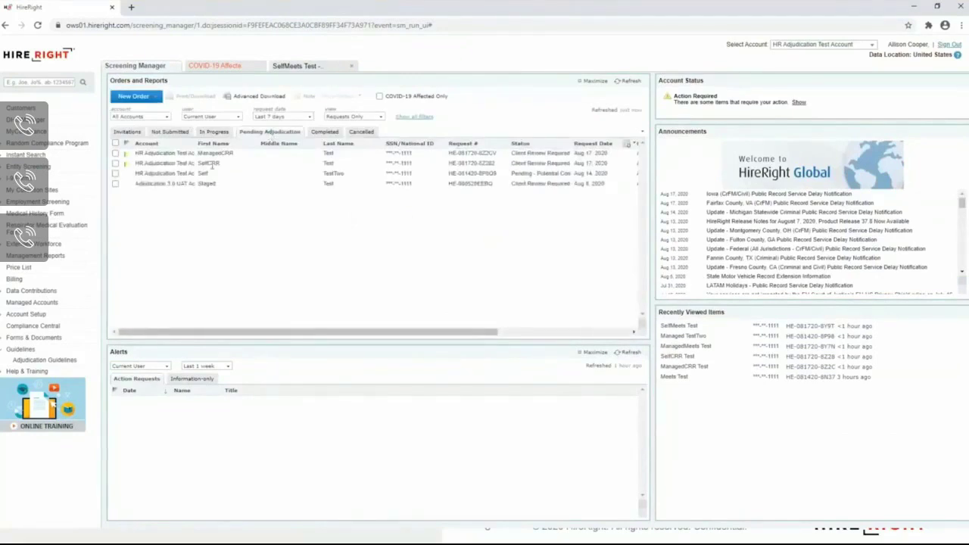
click(212, 165)
double_click(212, 166)
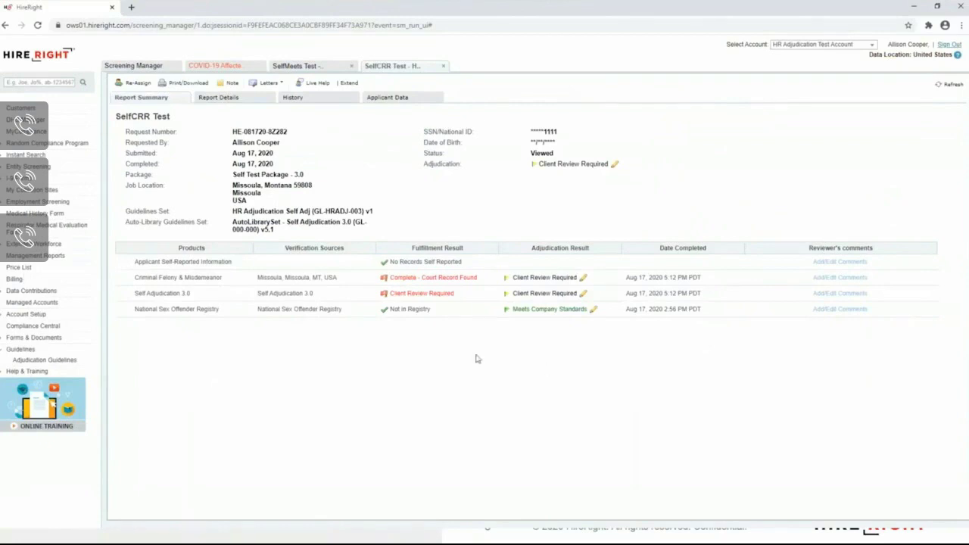
Examine the overall adjudication result change form of the SelfCRR report, including its selectable results, and close it without submitting
mouse_move(479, 312)
click(615, 165)
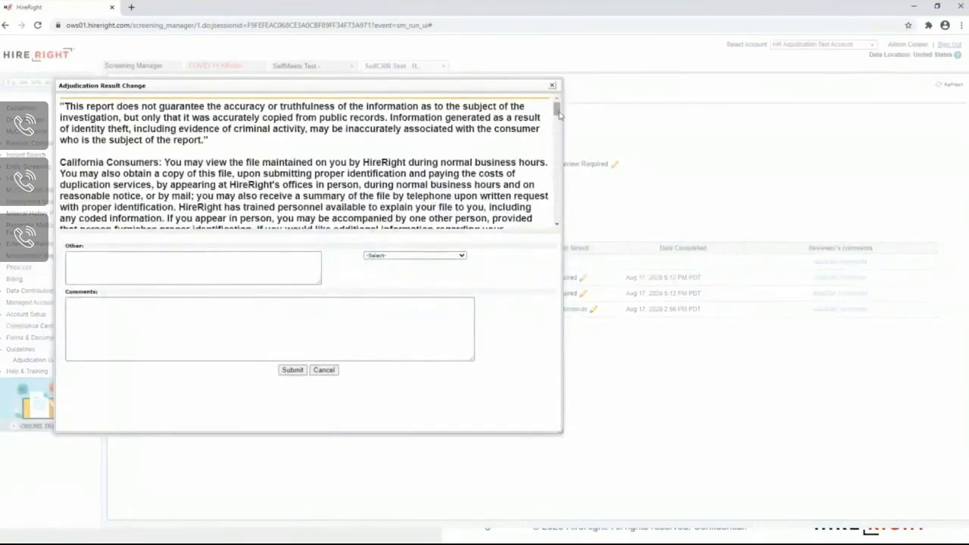
drag(558, 111, 558, 218)
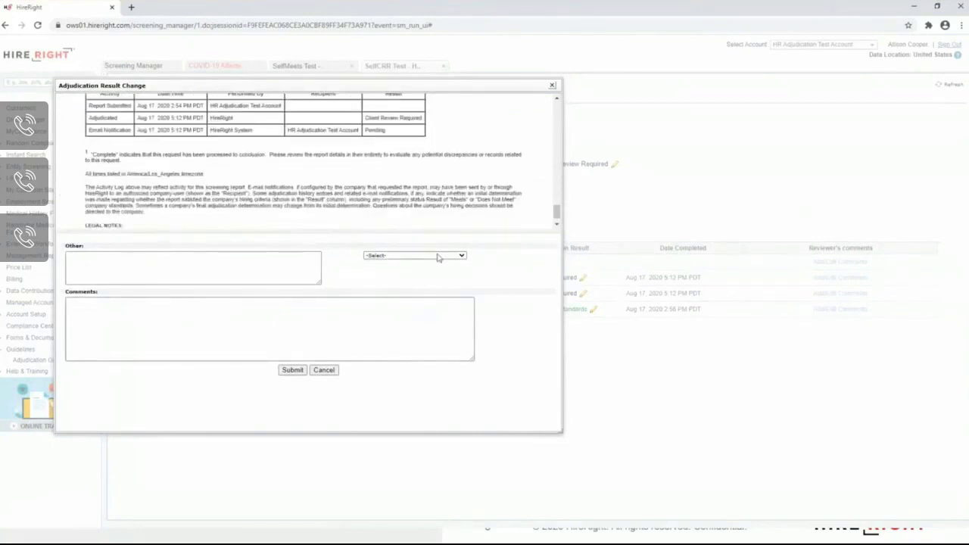
click(461, 257)
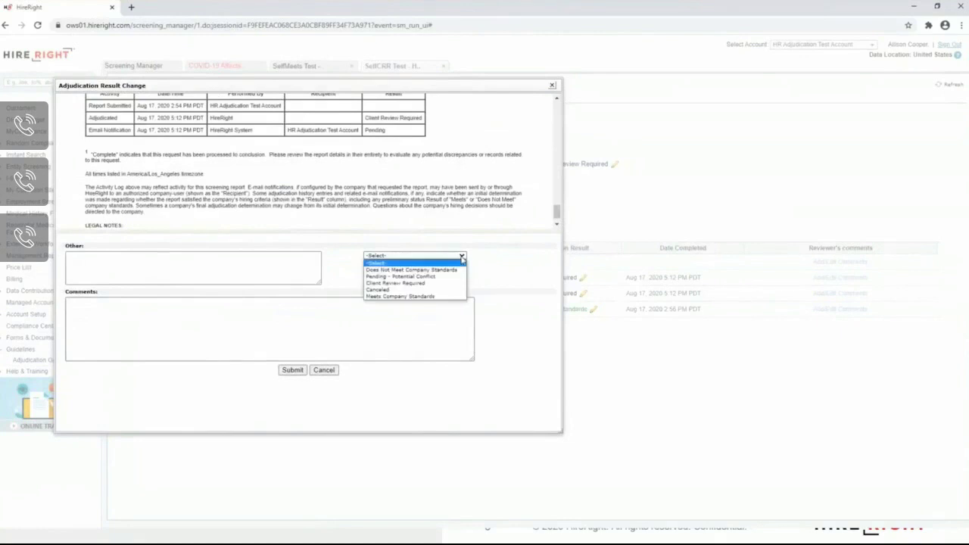
click(503, 259)
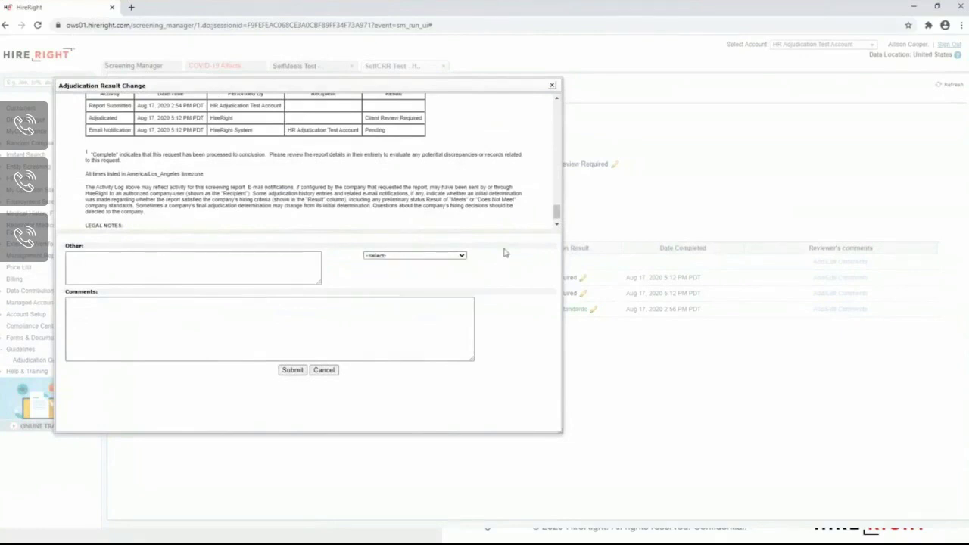
click(460, 258)
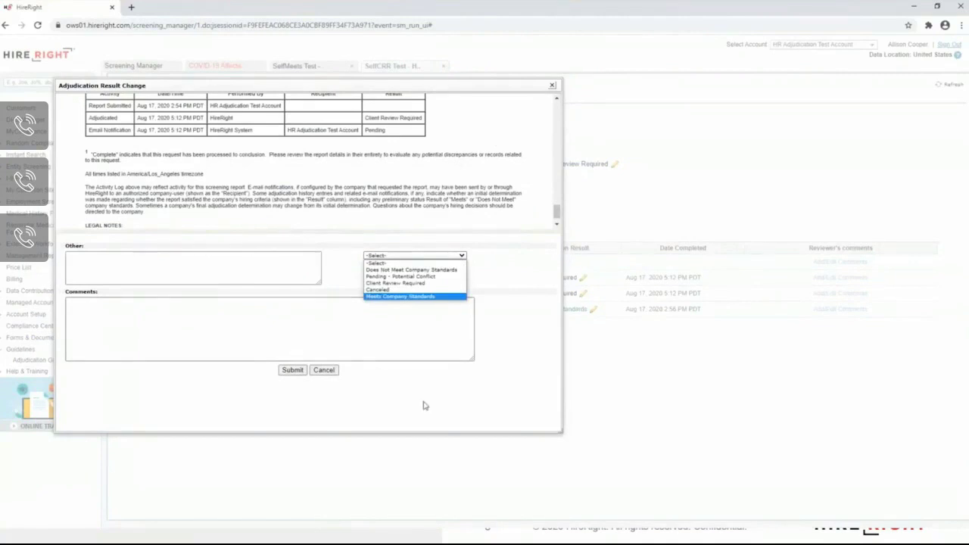
key(Up)
key(Up)
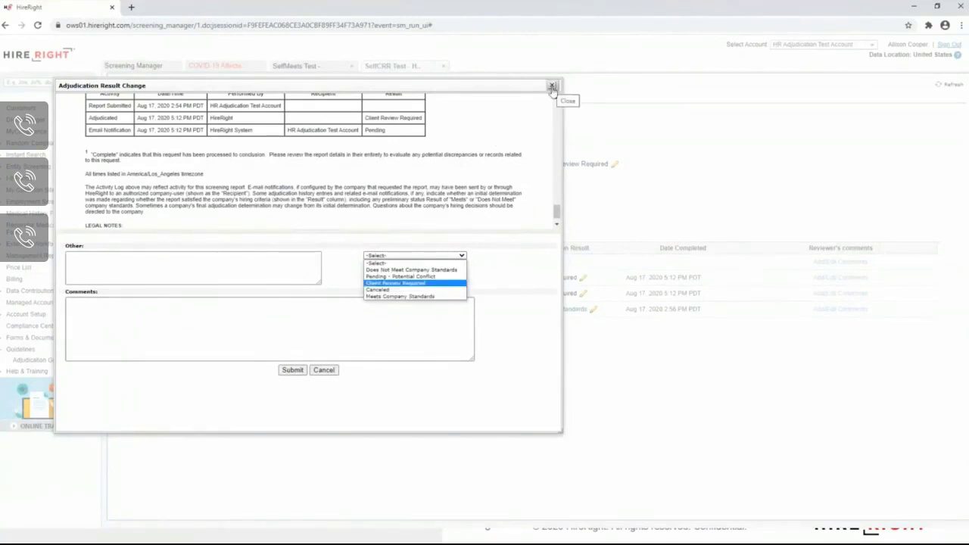
click(552, 88)
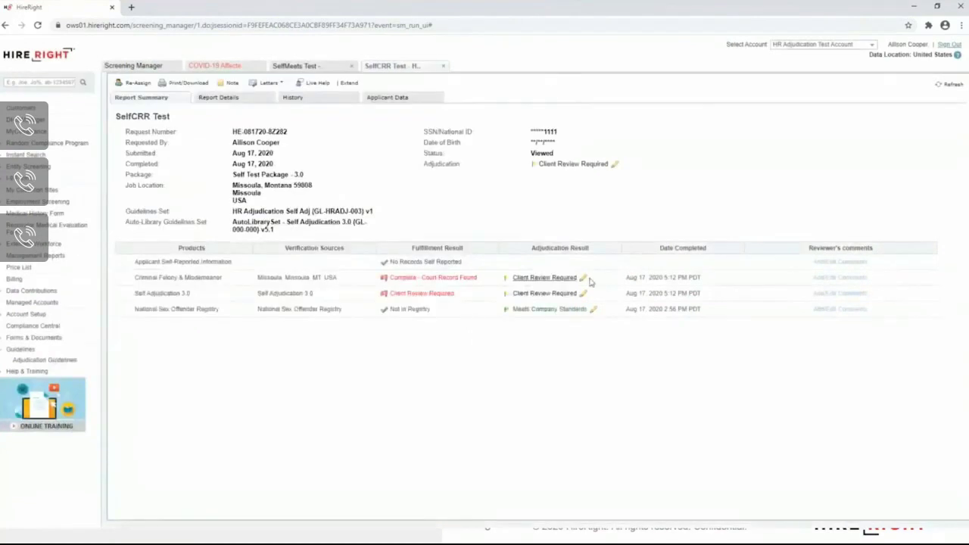
Review the SelfCRR court record, change the Criminal Felony & Misdemeanor adjudication result to Meets Company Standards, and submit with confirmation
mouse_move(587, 280)
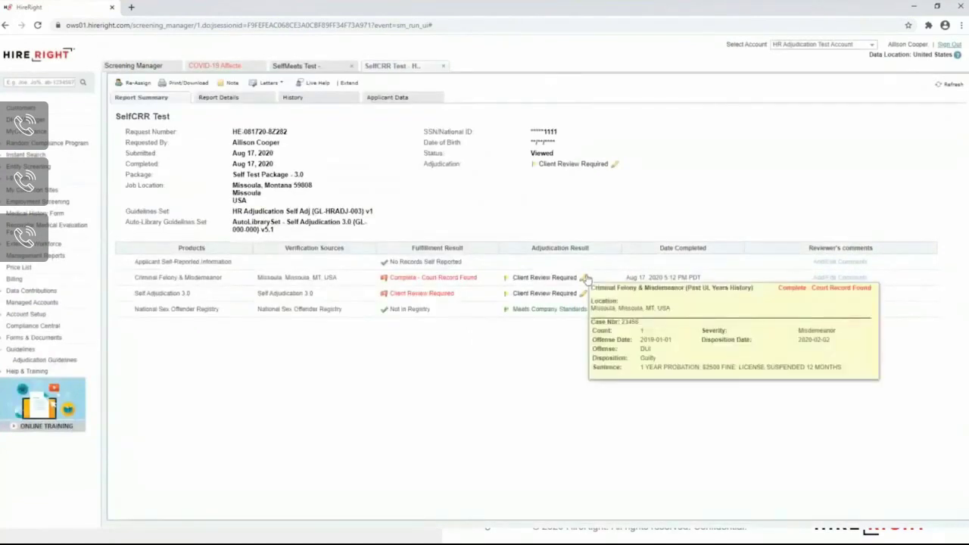
click(587, 279)
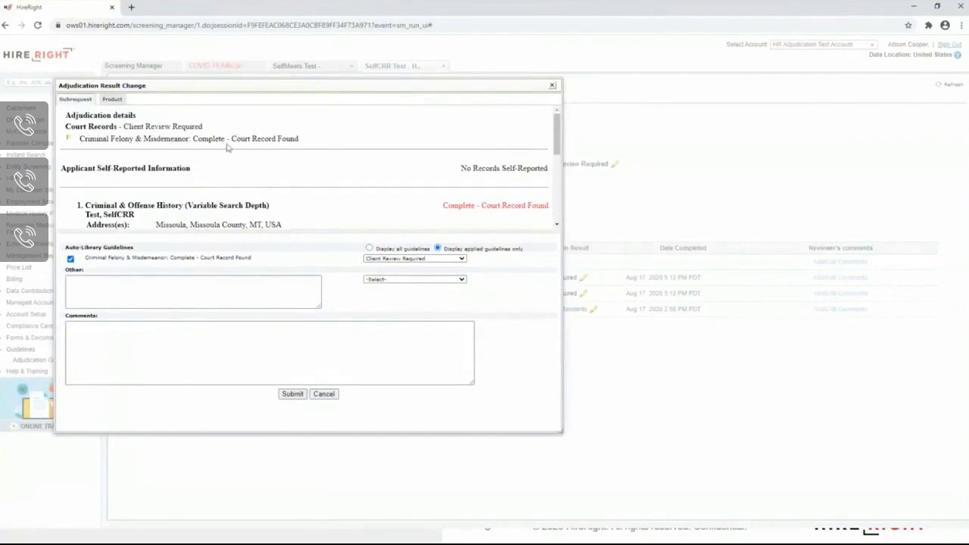
scroll(227, 143, down, 5)
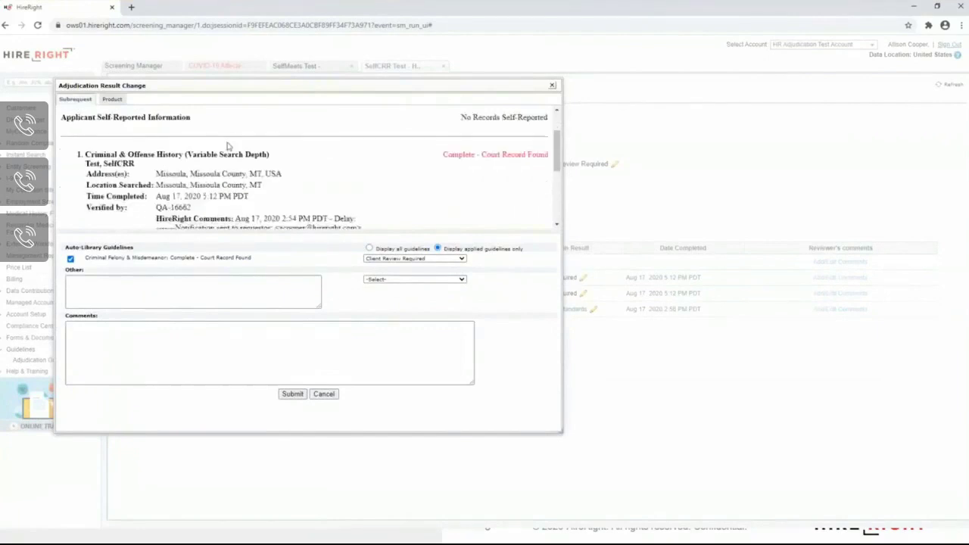
scroll(225, 139, down, 2)
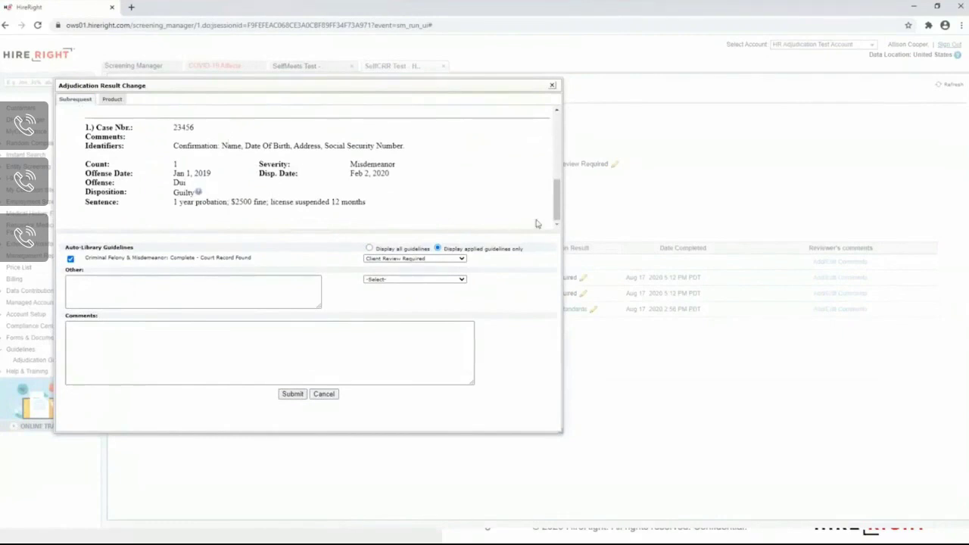
scroll(535, 223, up, 1)
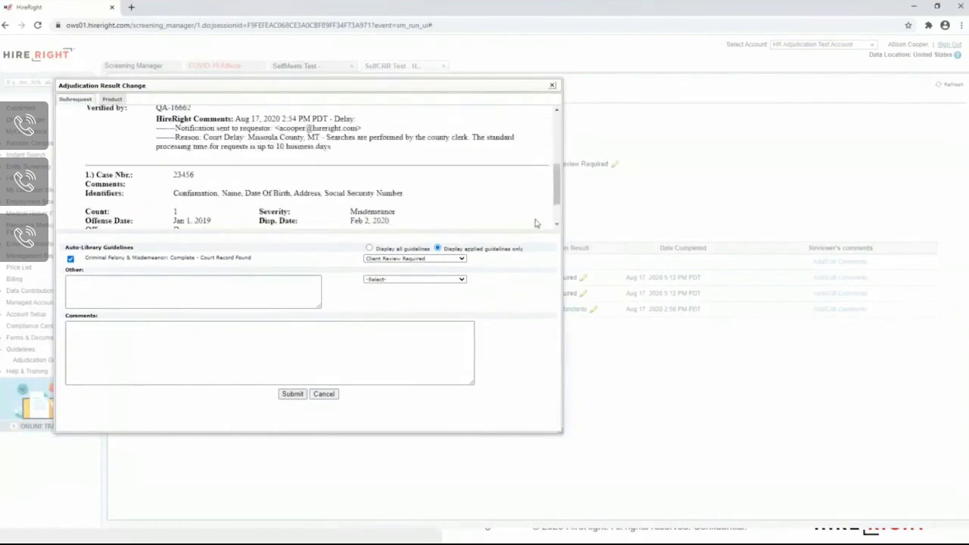
click(461, 259)
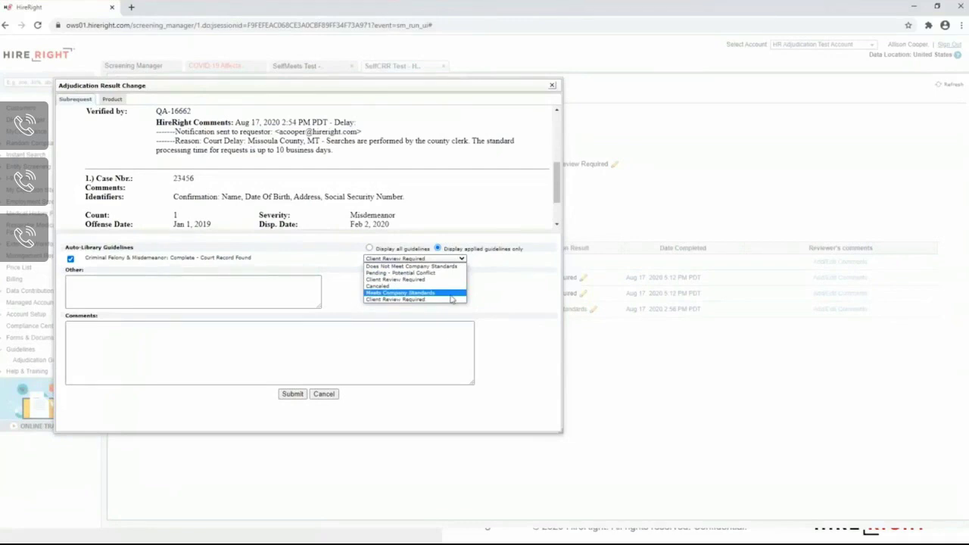
click(450, 297)
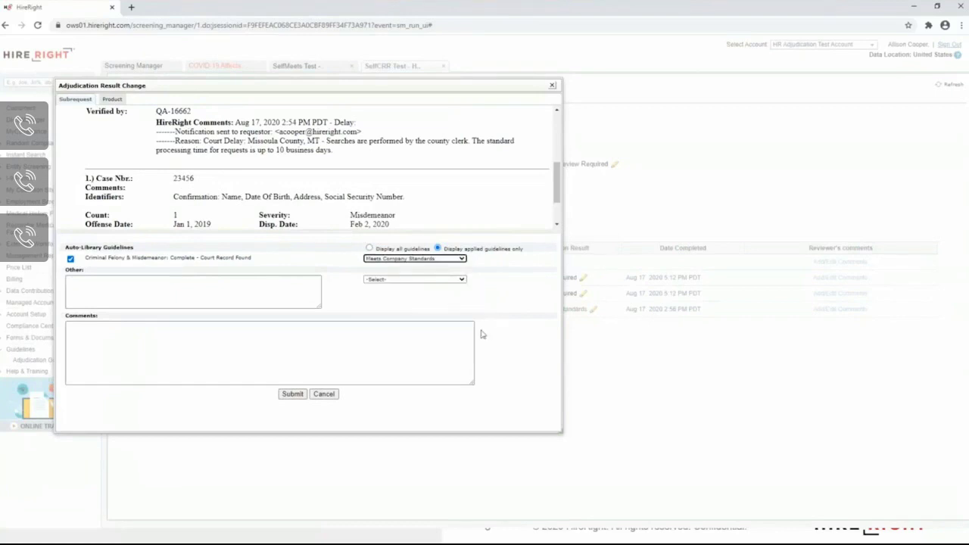
click(292, 393)
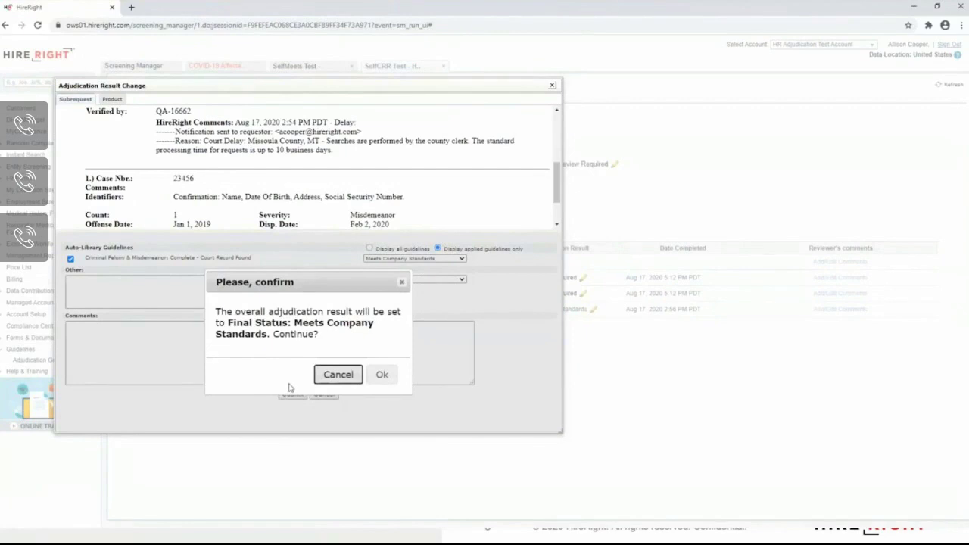
click(381, 374)
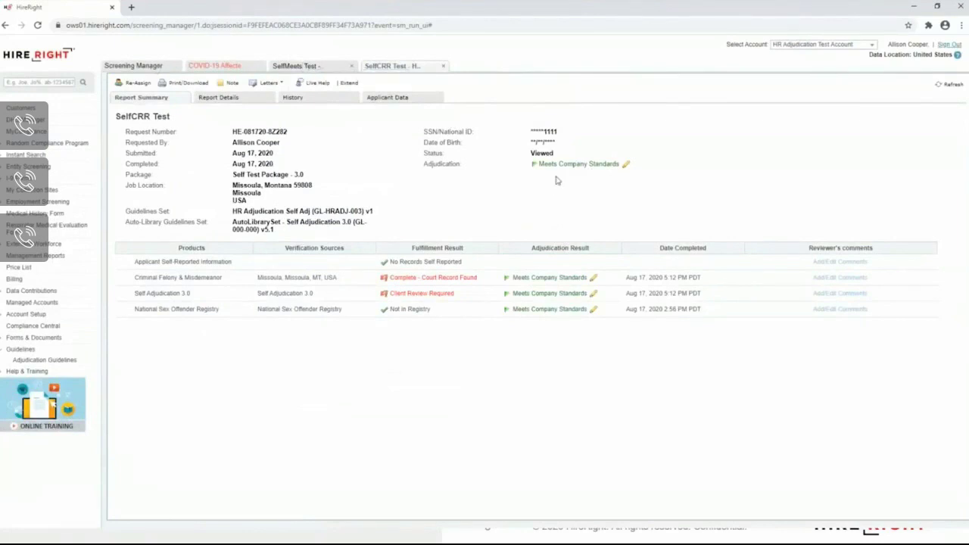
Close the SelfCRR and SelfMeets reports and list the completed orders in Screening Manager
click(444, 66)
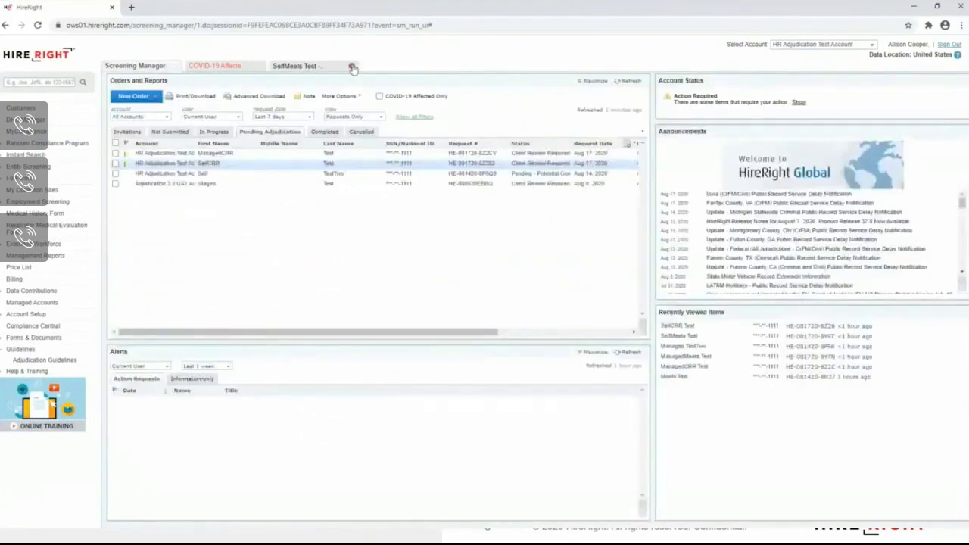
click(352, 67)
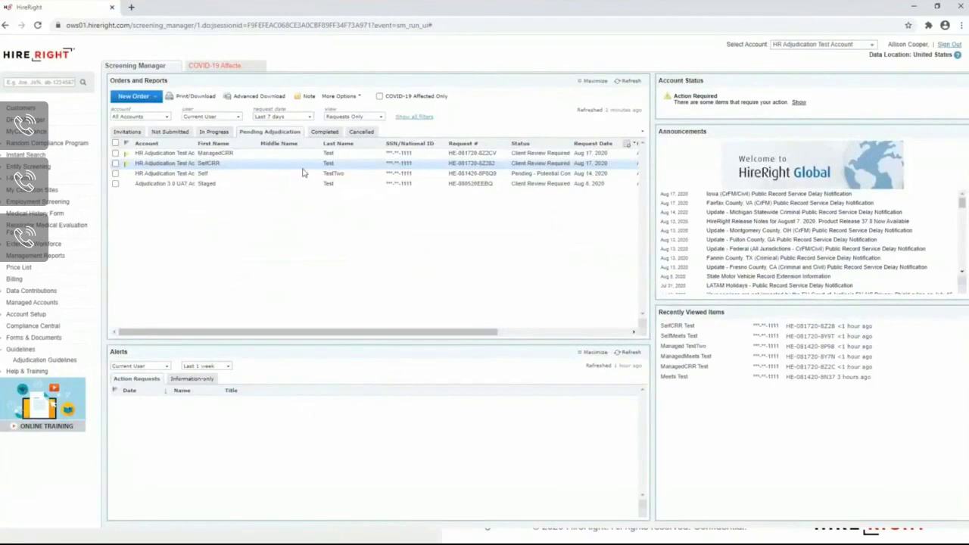
click(326, 134)
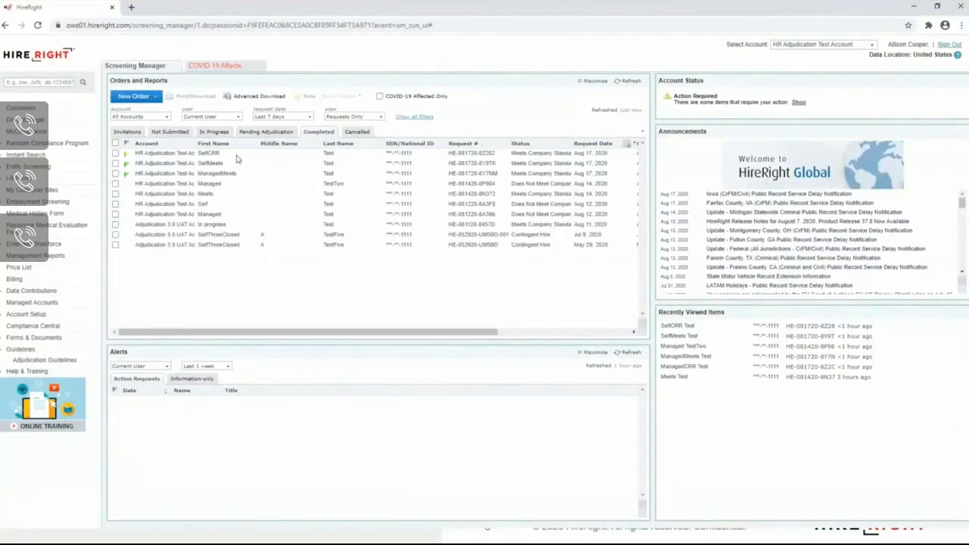
mouse_move(214, 155)
Examine the report details and adjudication history of the completed ManagedMeets order, and close the report
click(236, 173)
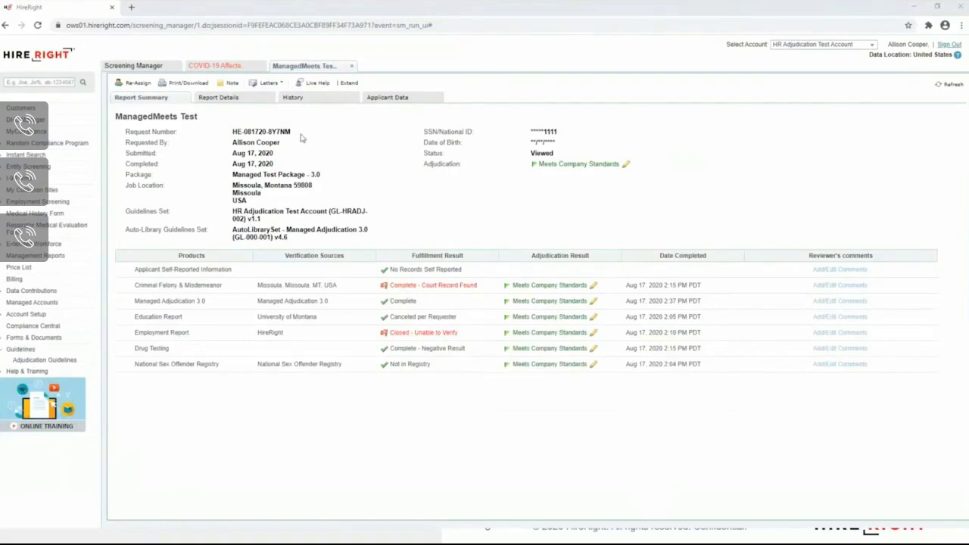
click(218, 97)
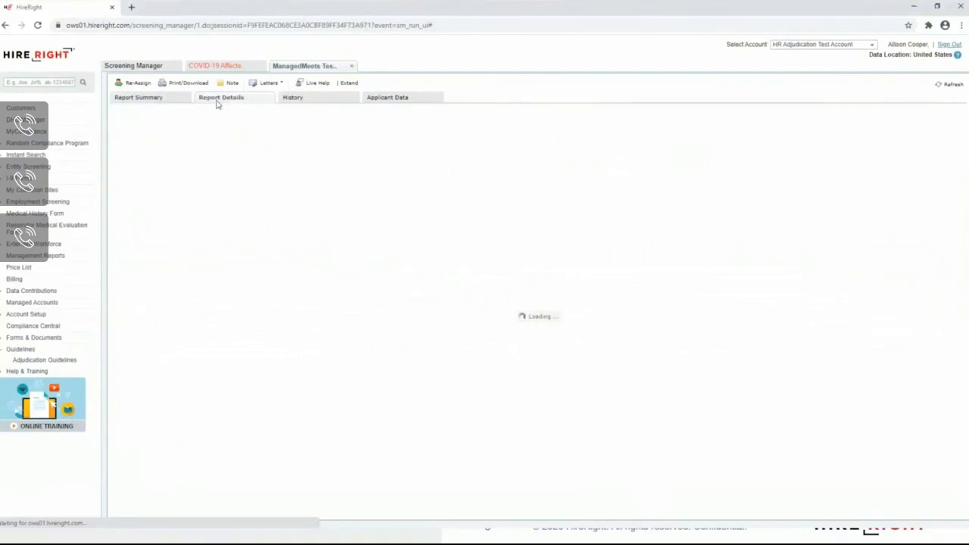
drag(964, 185, 956, 304)
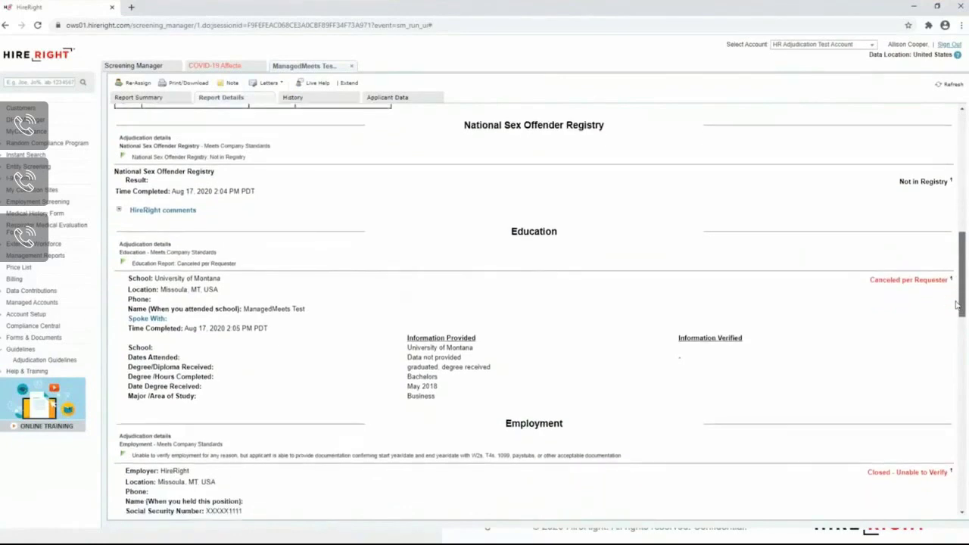
scroll(956, 304, down, 2)
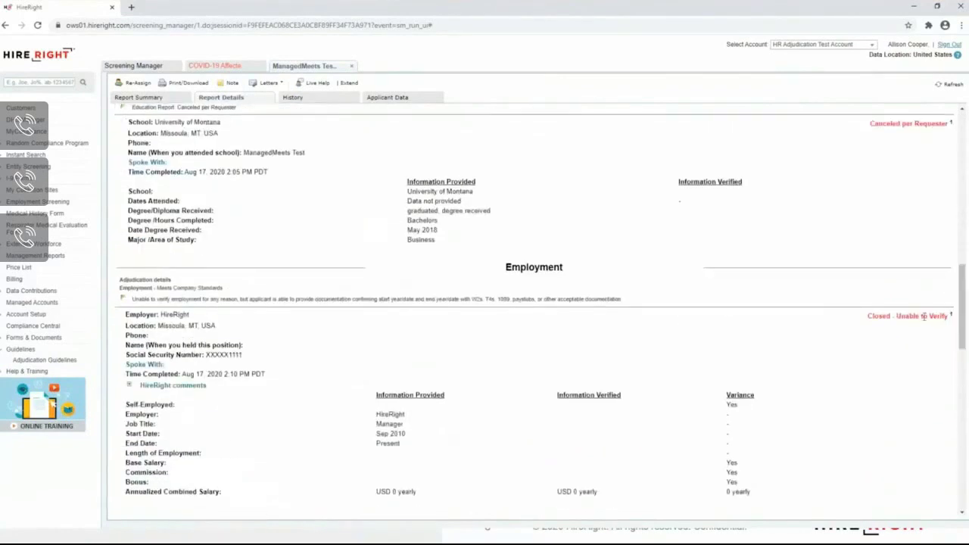
scroll(824, 365, down, 1)
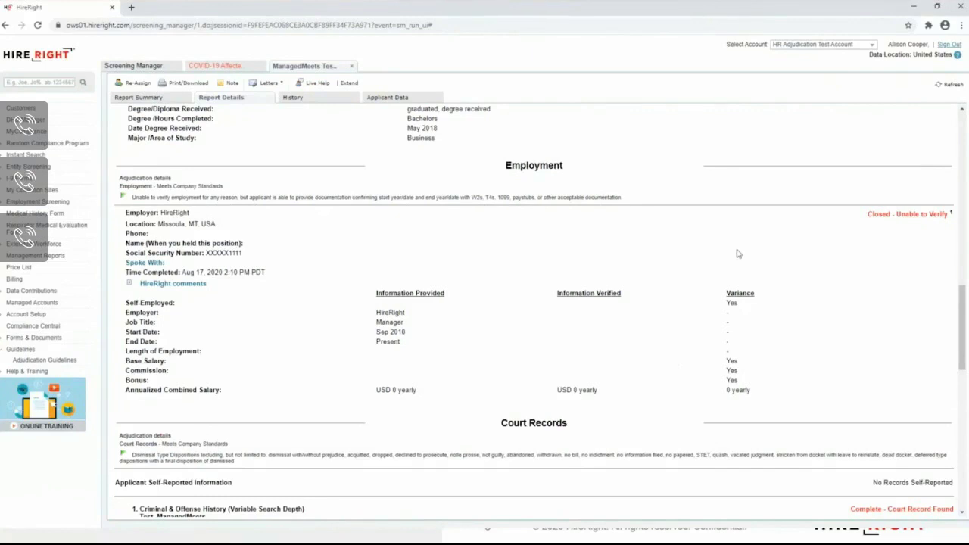
scroll(740, 251, down, 3)
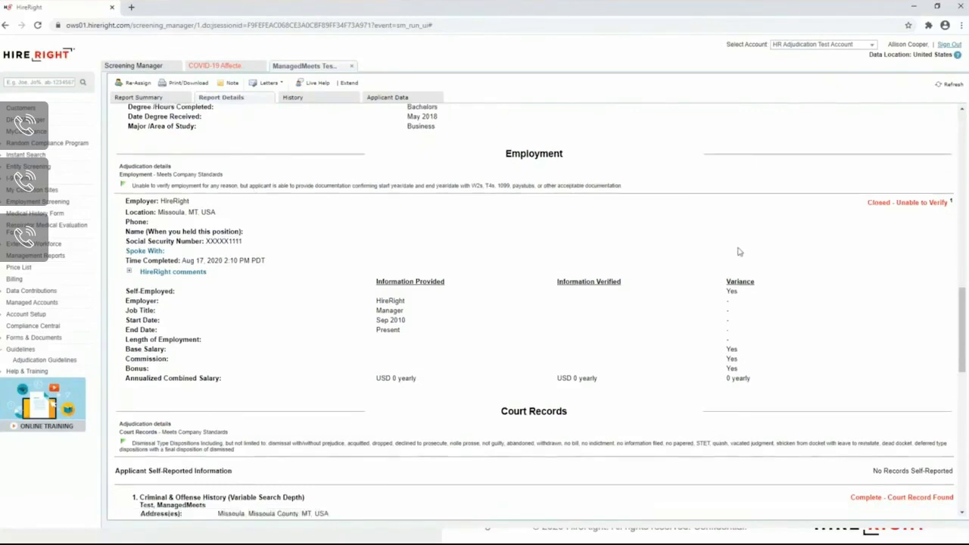
scroll(740, 251, down, 1)
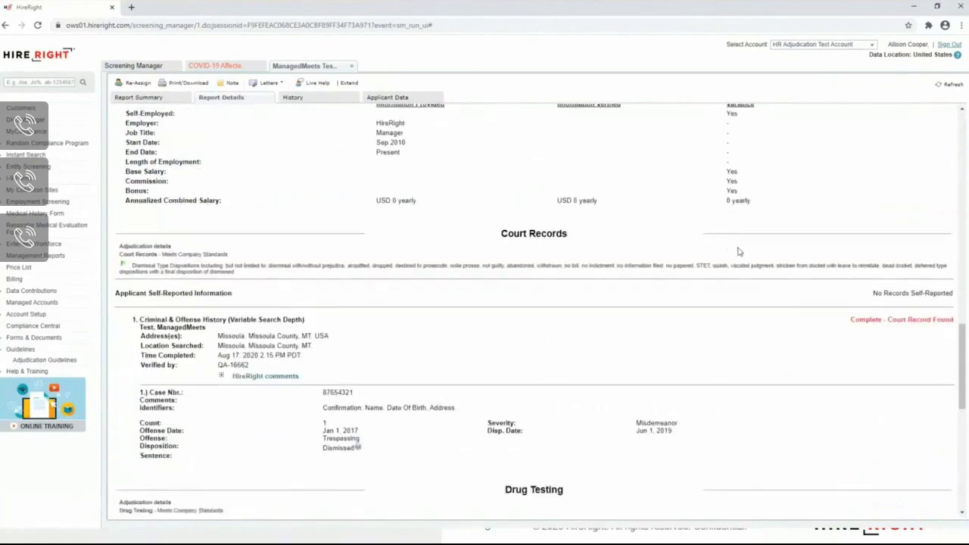
scroll(740, 251, down, 1)
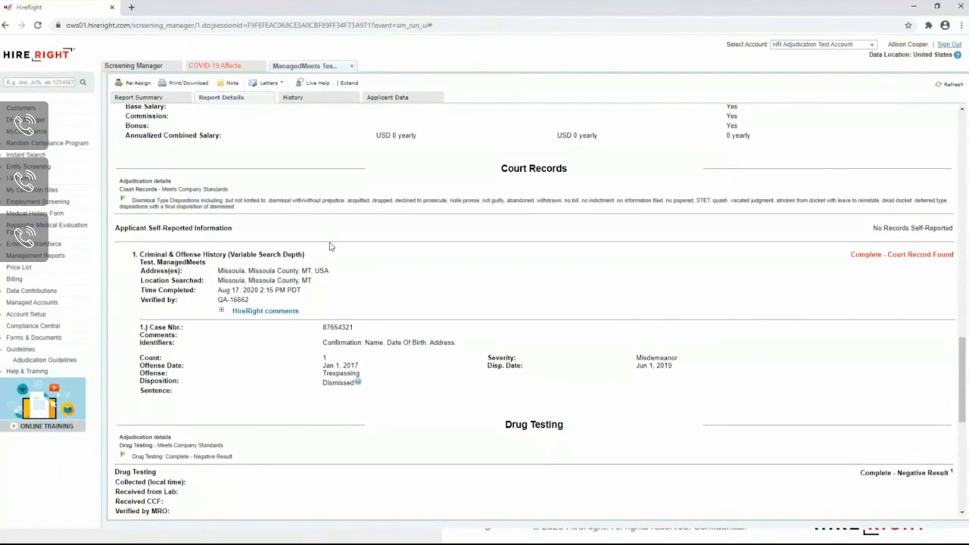
click(342, 98)
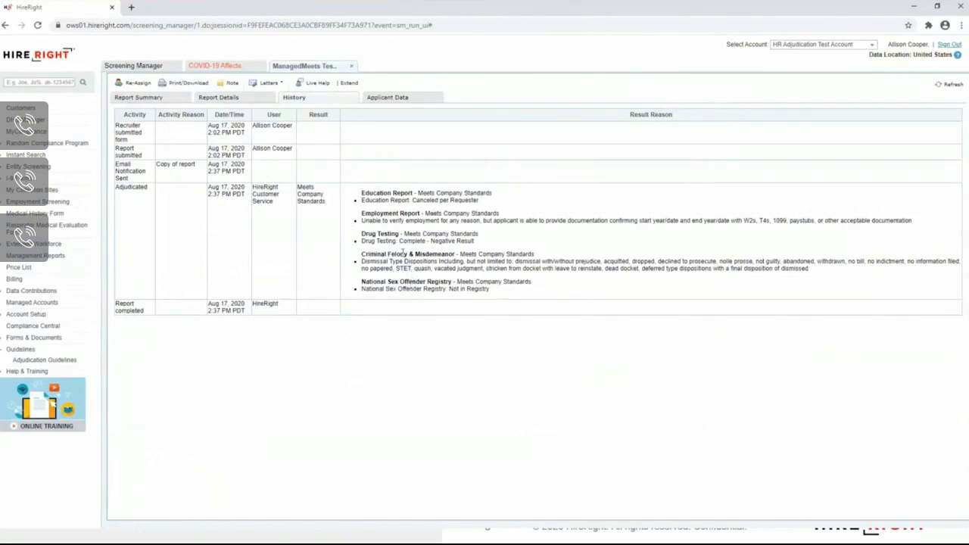
click(351, 66)
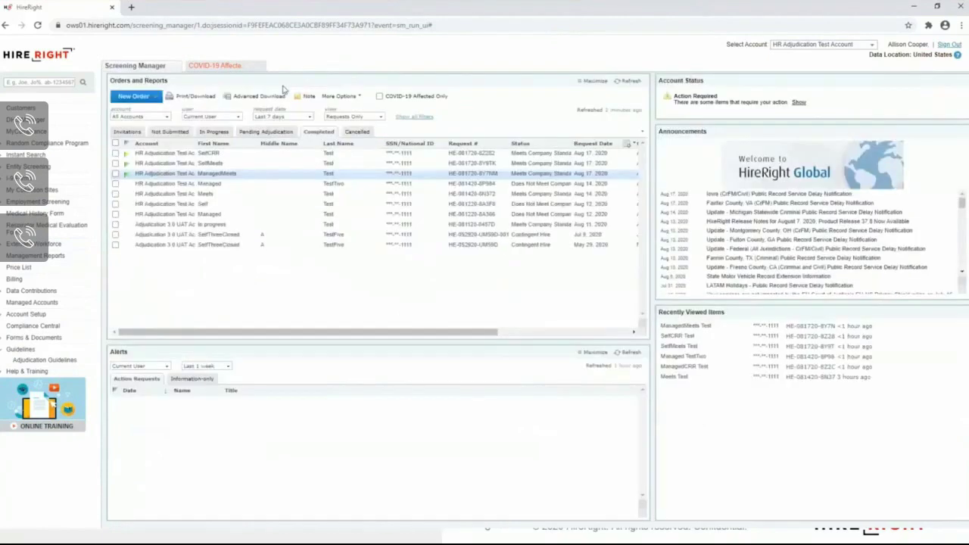
Open the ManagedCRR report from the orders pending adjudication and bring up its Criminal Felony & Misdemeanor adjudication result change form
click(258, 134)
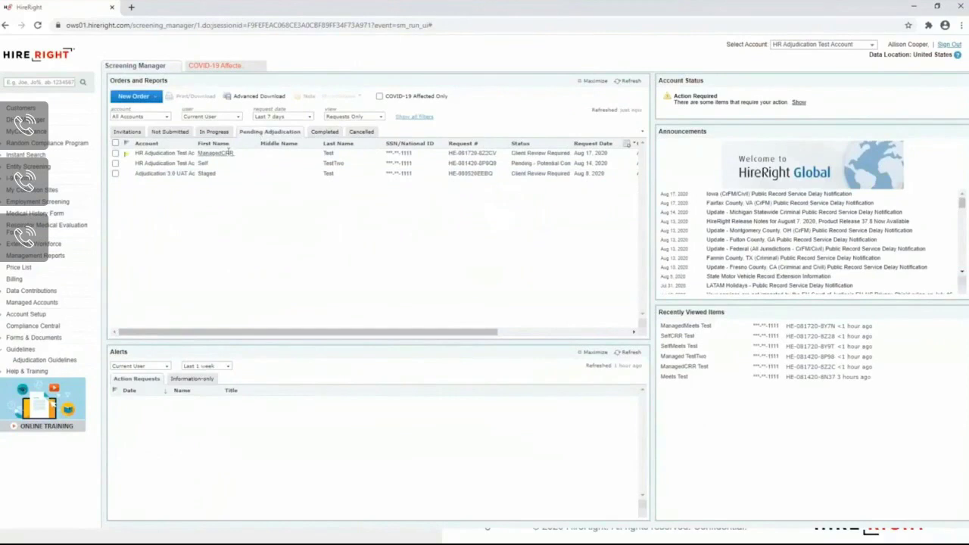
mouse_move(228, 152)
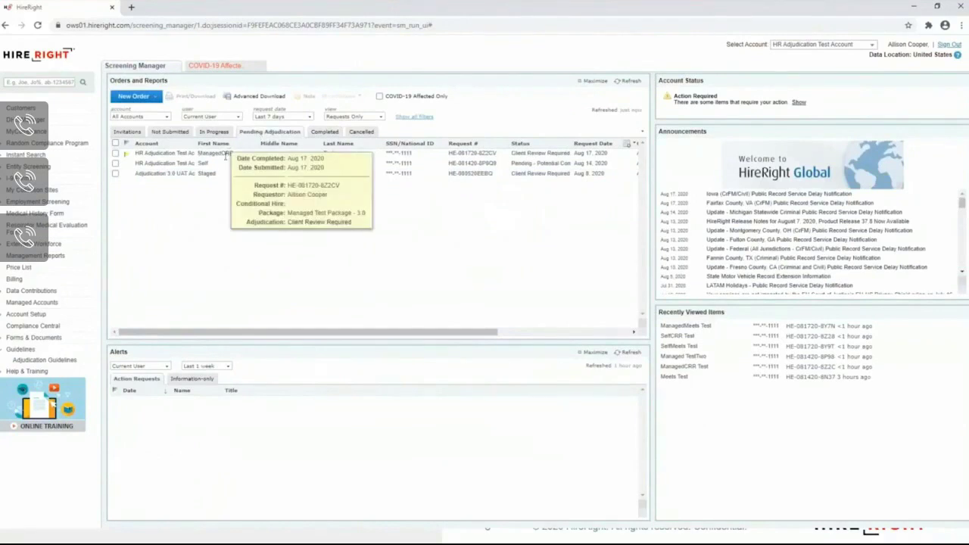
double_click(223, 155)
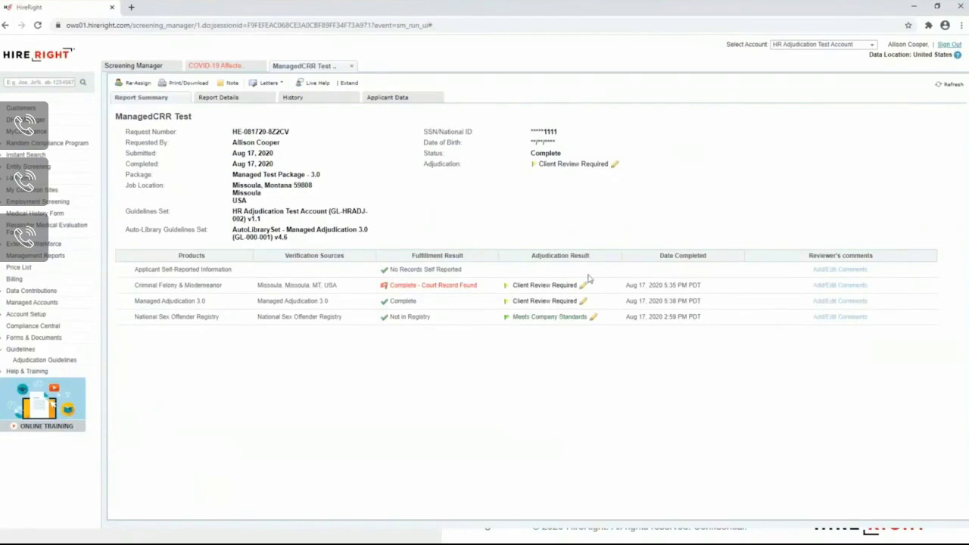
mouse_move(587, 288)
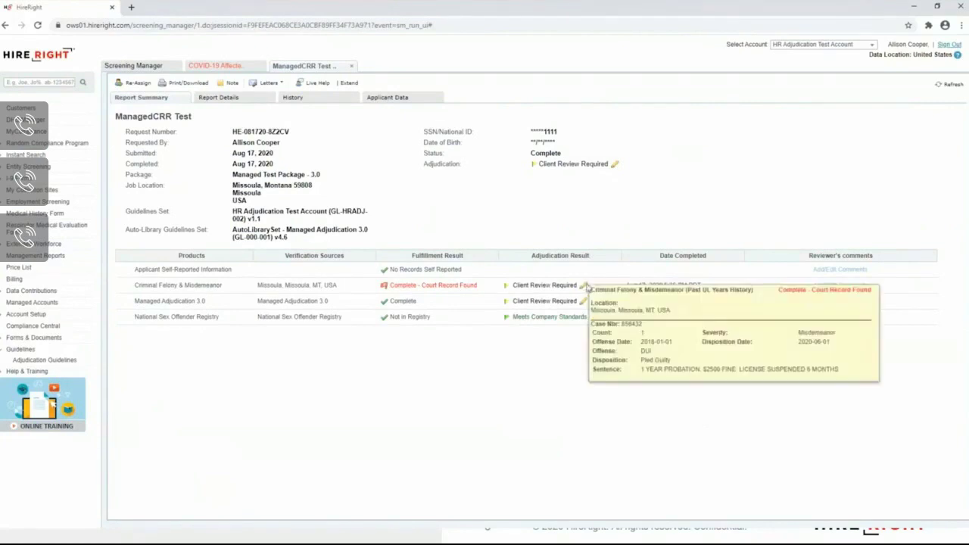
click(584, 289)
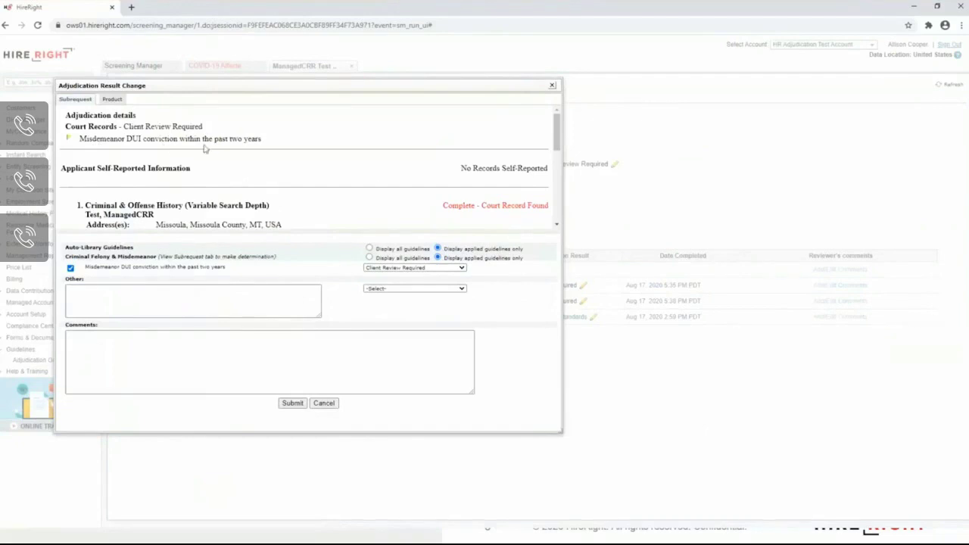
Review the ManagedCRR court record in the result change form and display all Criminal Felony & Misdemeanor guidelines
scroll(370, 186, down, 8)
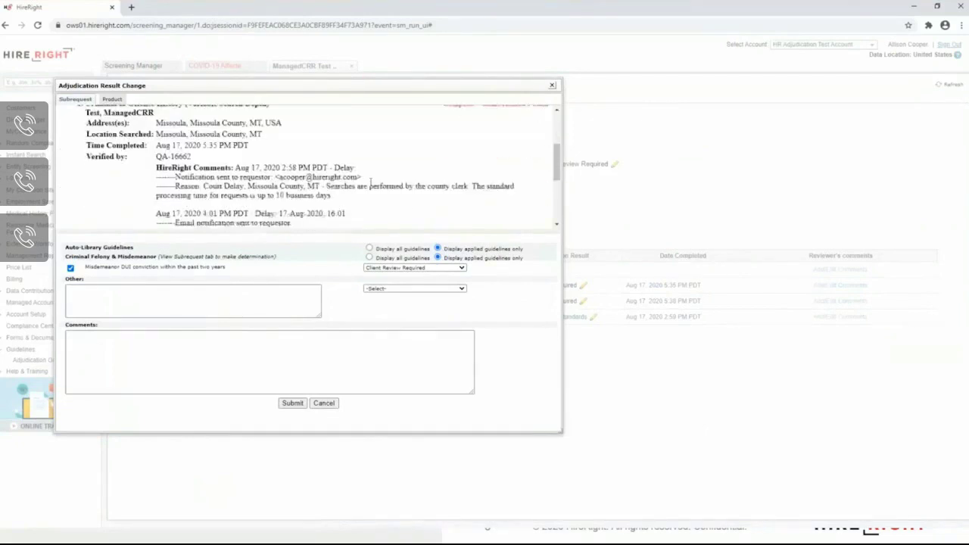
scroll(370, 183, down, 2)
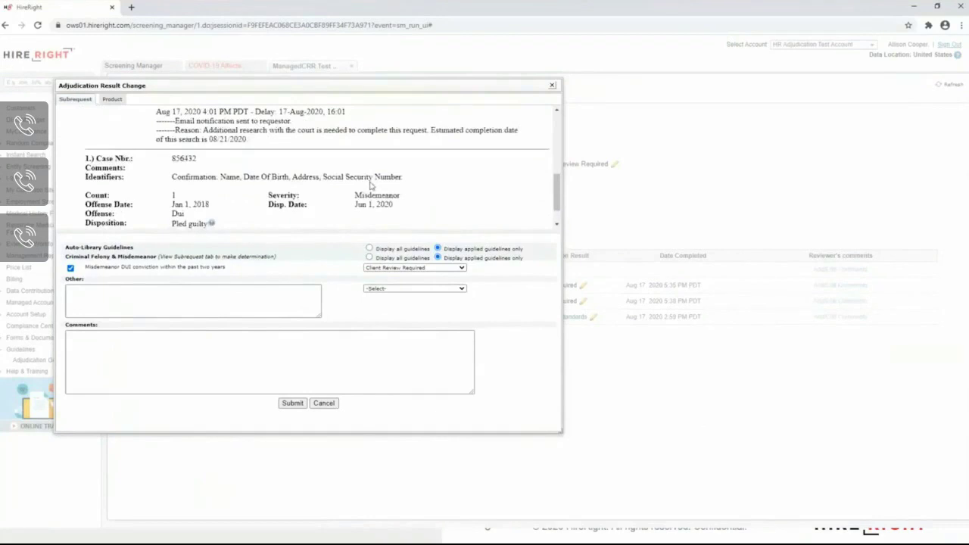
scroll(370, 186, down, 2)
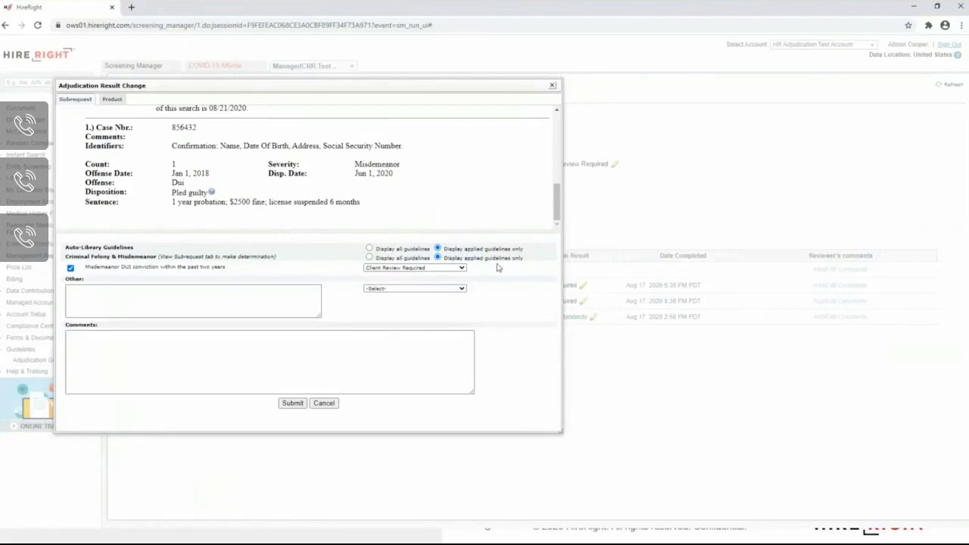
click(369, 257)
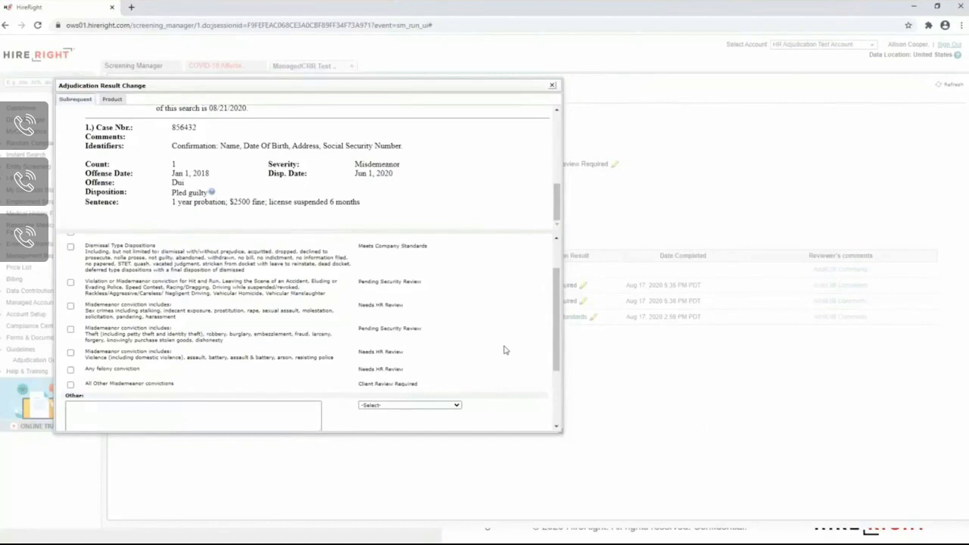
scroll(505, 350, up, 2)
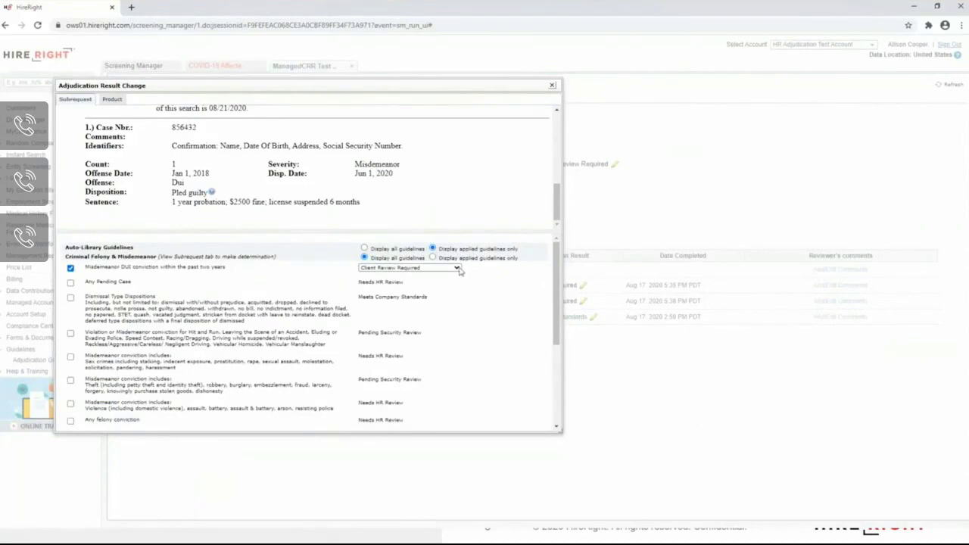
Set the misdemeanor DUI conviction result to Pending - Potential Conflict, submit it, and acknowledge the legal compliance notice
click(456, 268)
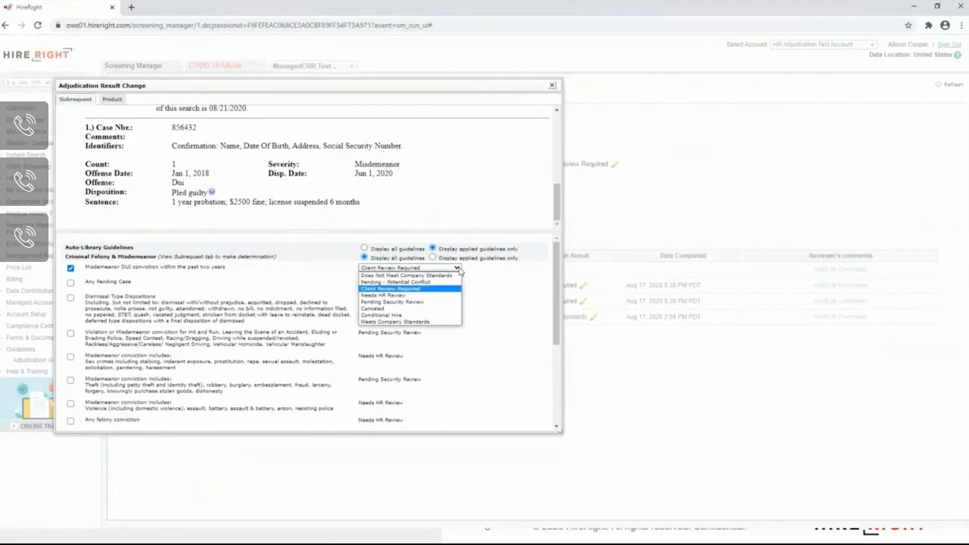
click(421, 283)
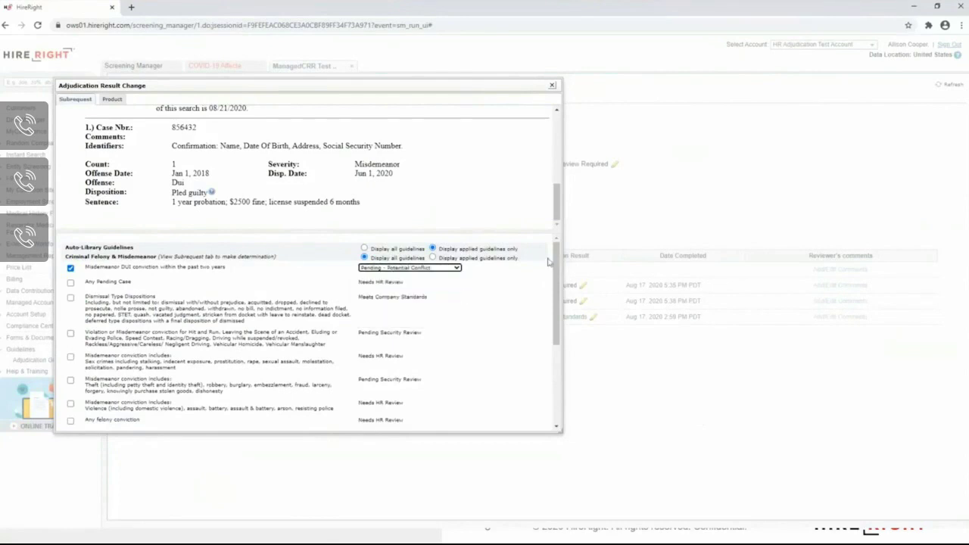
drag(558, 259, 541, 351)
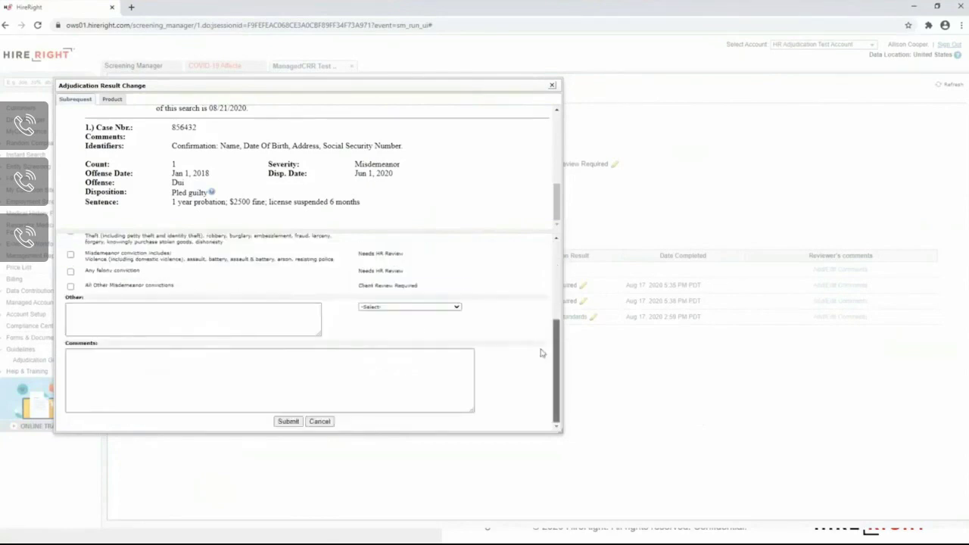
click(296, 422)
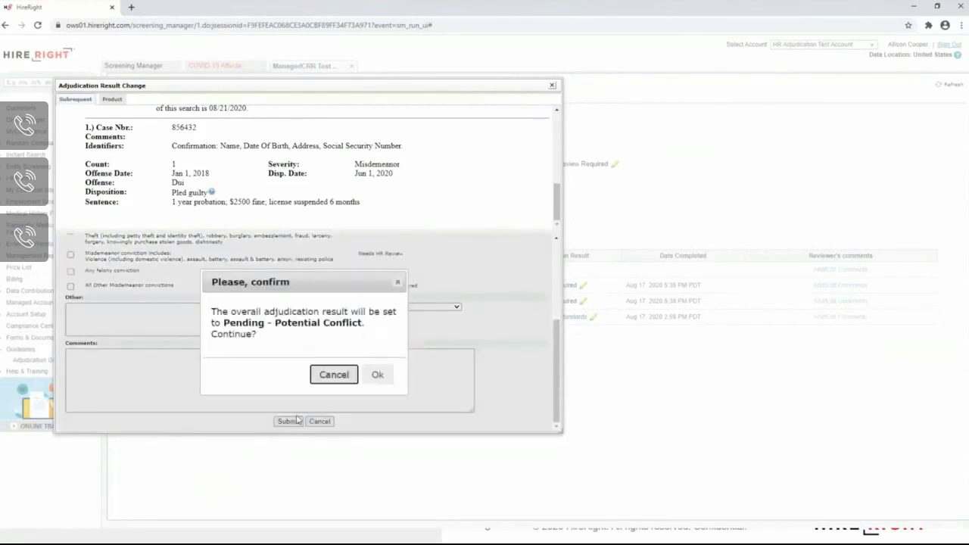
click(380, 375)
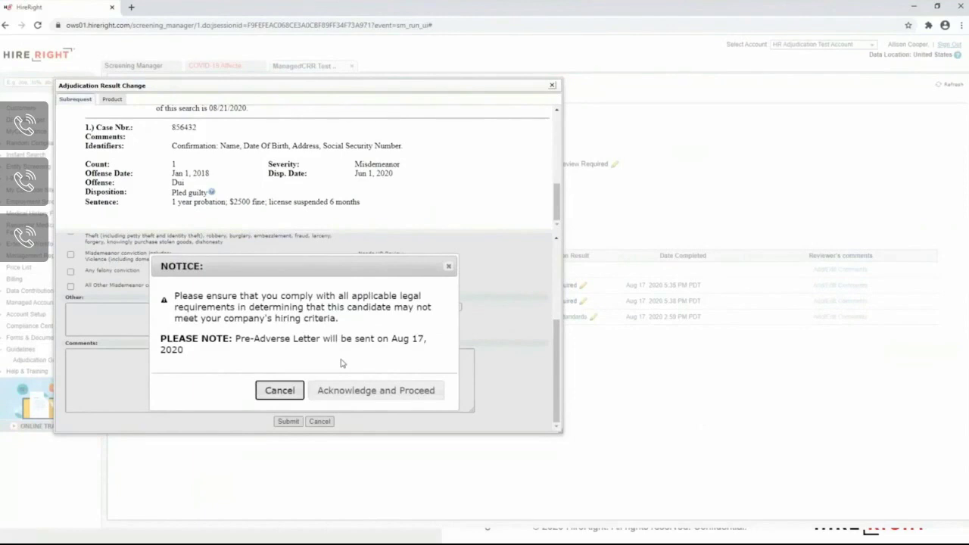
click(352, 391)
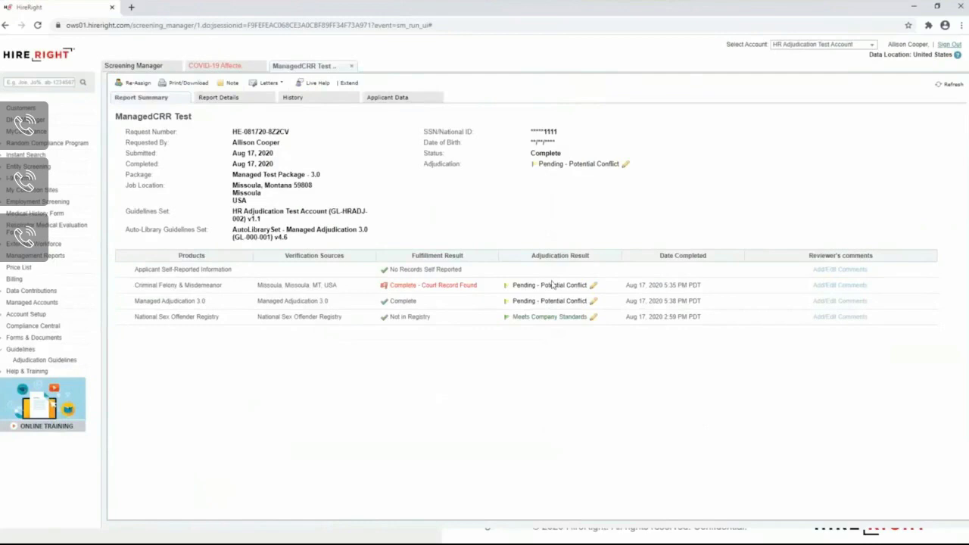
Change the ManagedCRR Criminal Felony & Misdemeanor result to Does Not Meet Company Standards, submit it, and acknowledge the notice
click(594, 287)
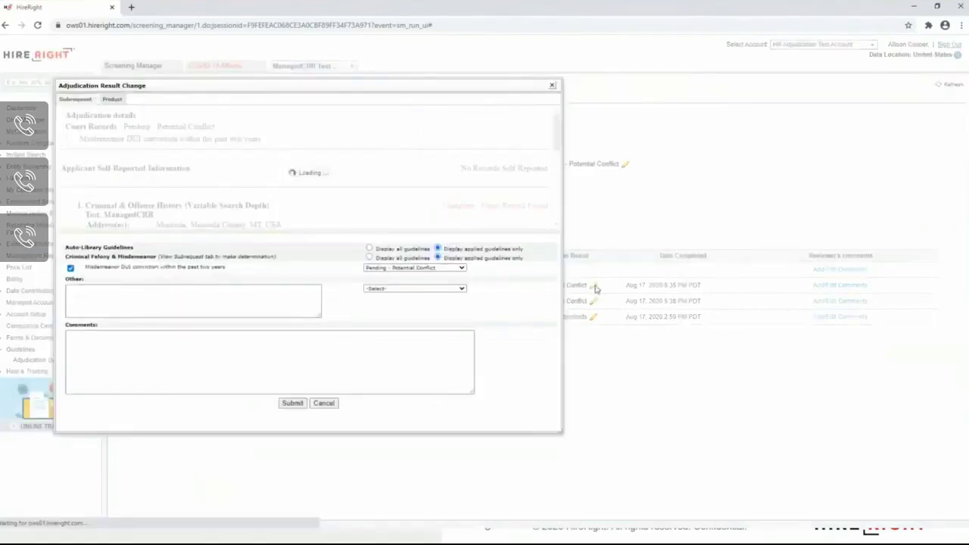
click(462, 269)
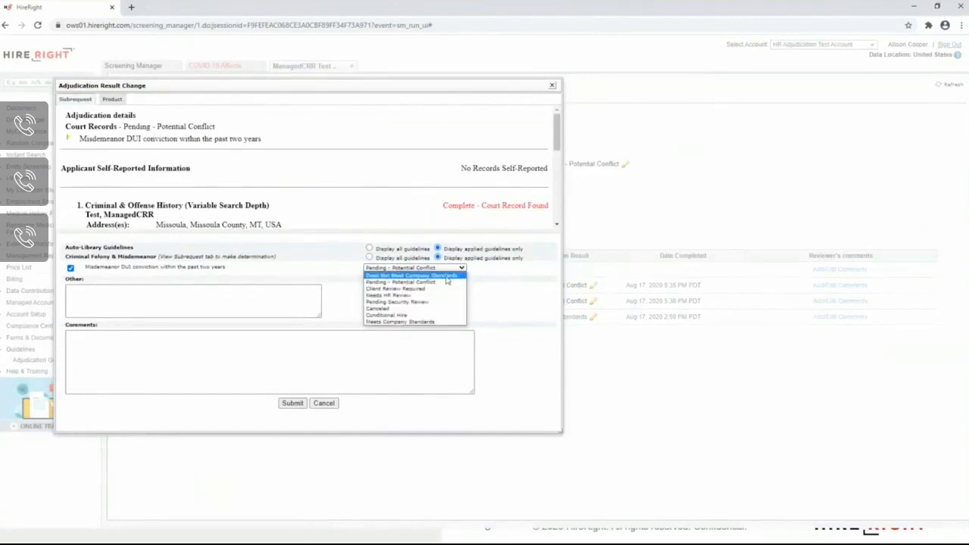
click(447, 277)
click(291, 403)
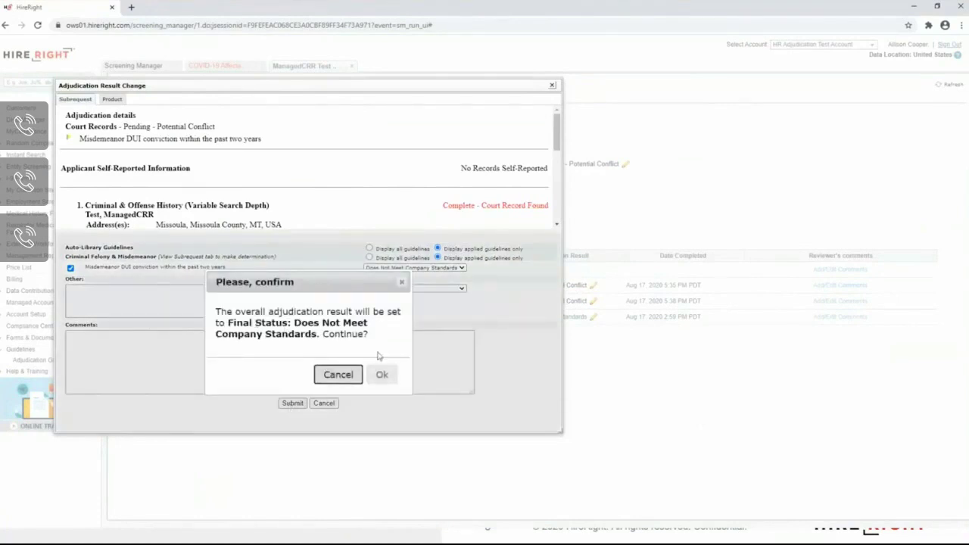
click(382, 375)
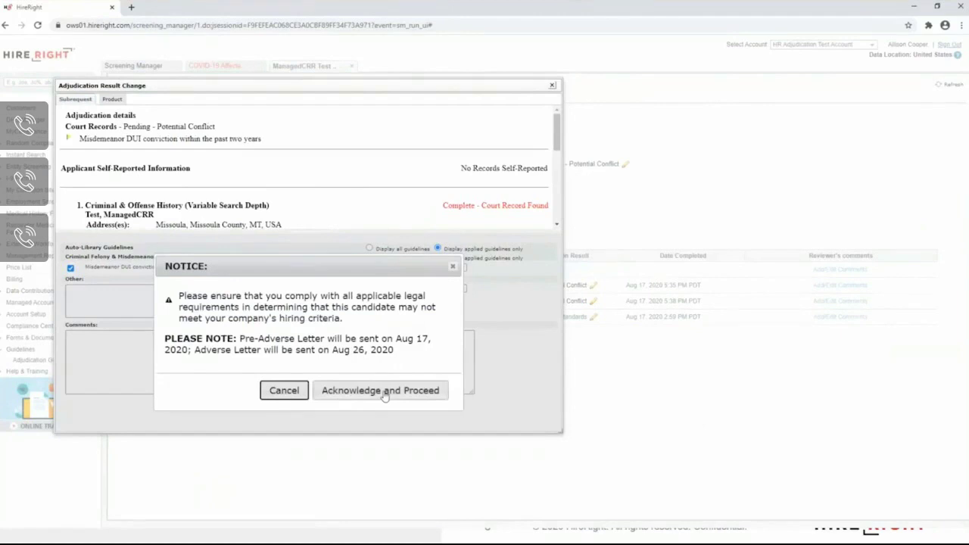
click(384, 390)
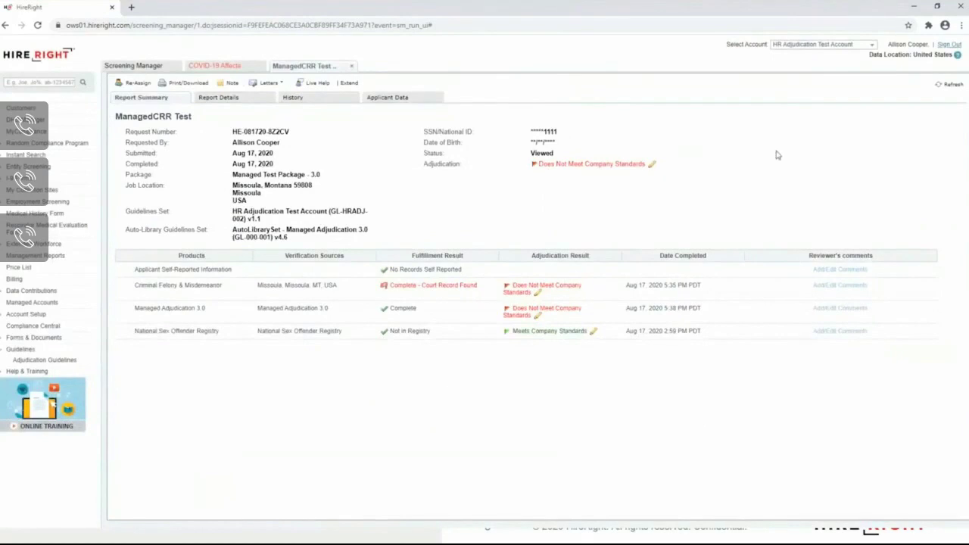
Refresh the pending adjudication orders in Screening Manager and list the completed orders
click(160, 69)
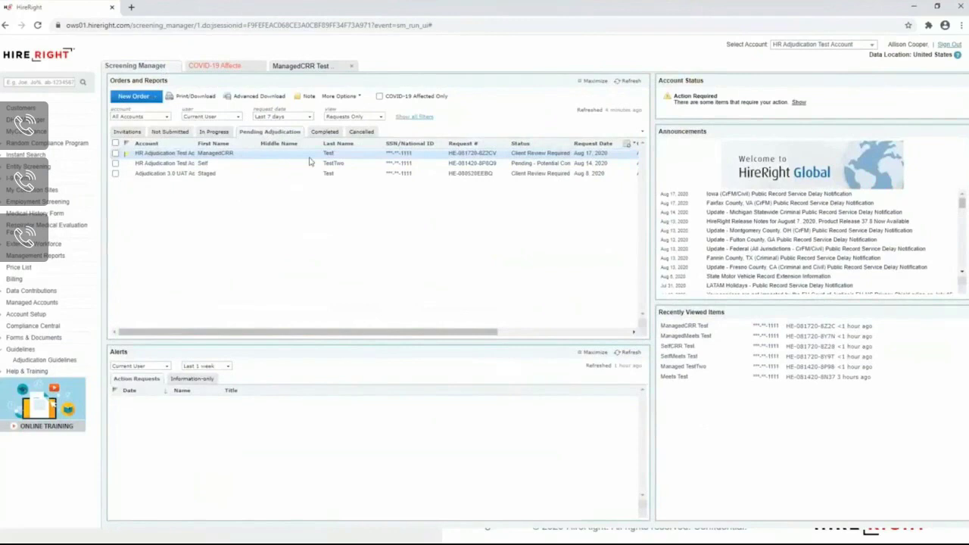
click(631, 81)
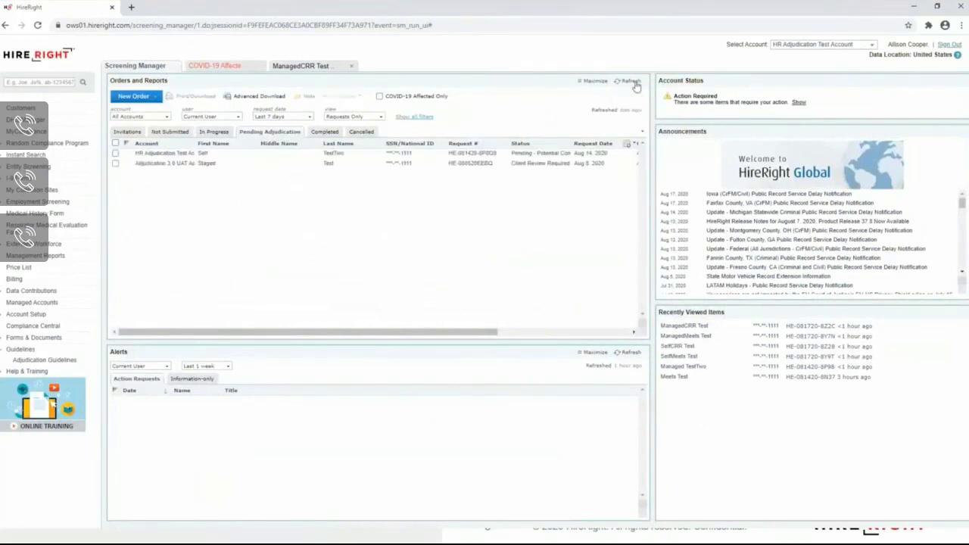
click(325, 131)
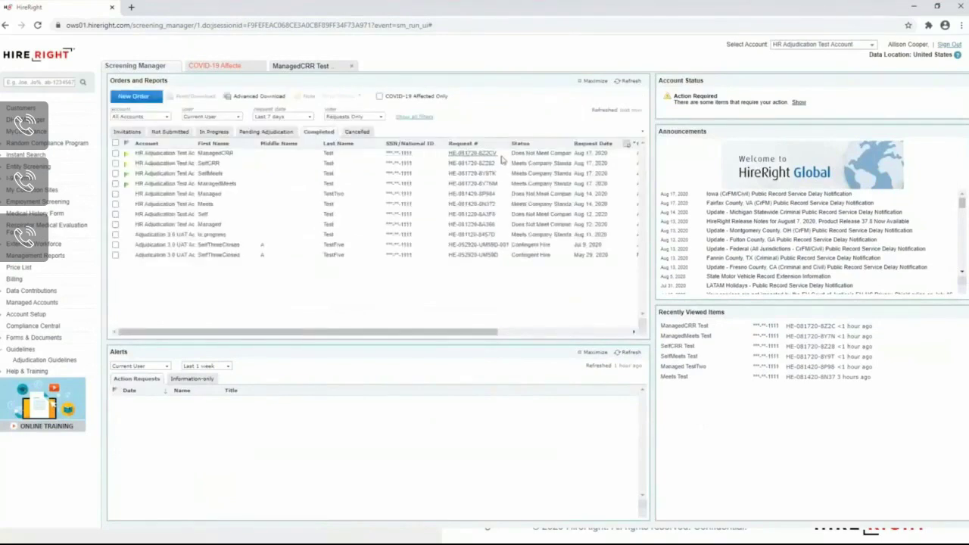
Reopen the completed ManagedCRR report, examine its adjudication and letter history, and return to the report summary
click(514, 155)
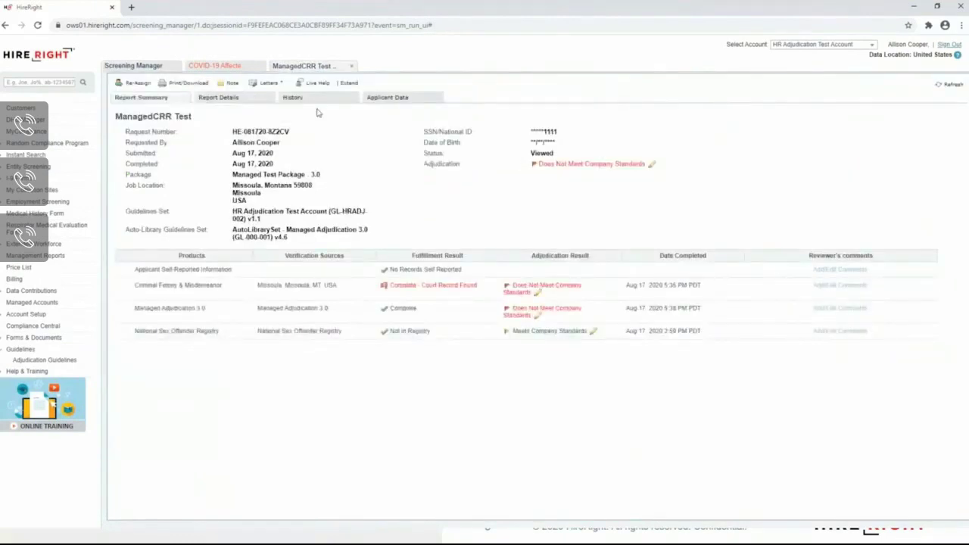
click(315, 104)
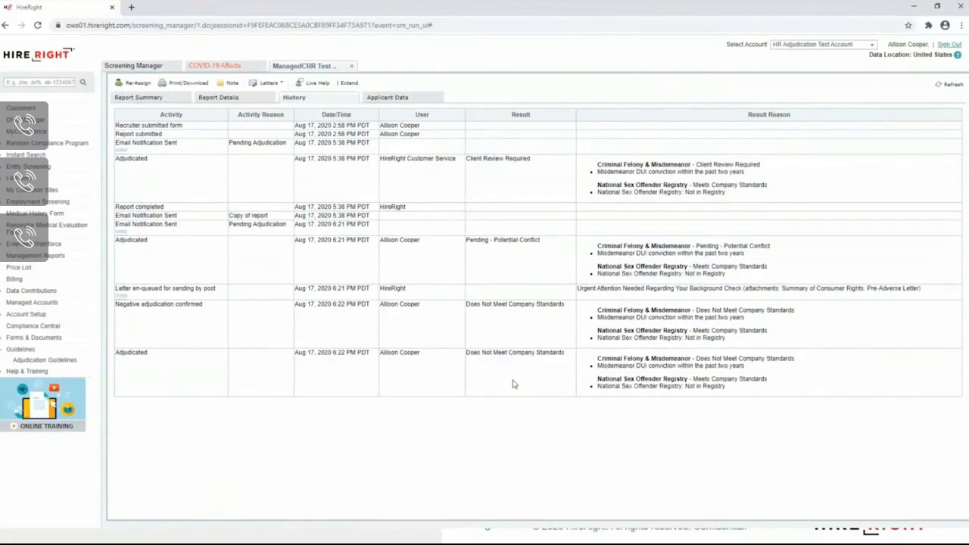
click(160, 100)
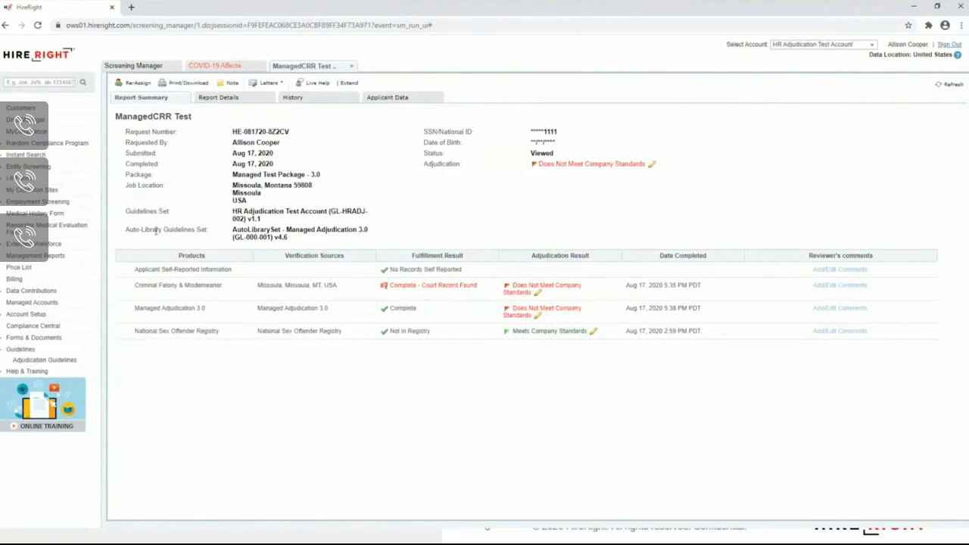
View the list of active adjudication guidelines, and switch to the customer success story presentation
click(42, 363)
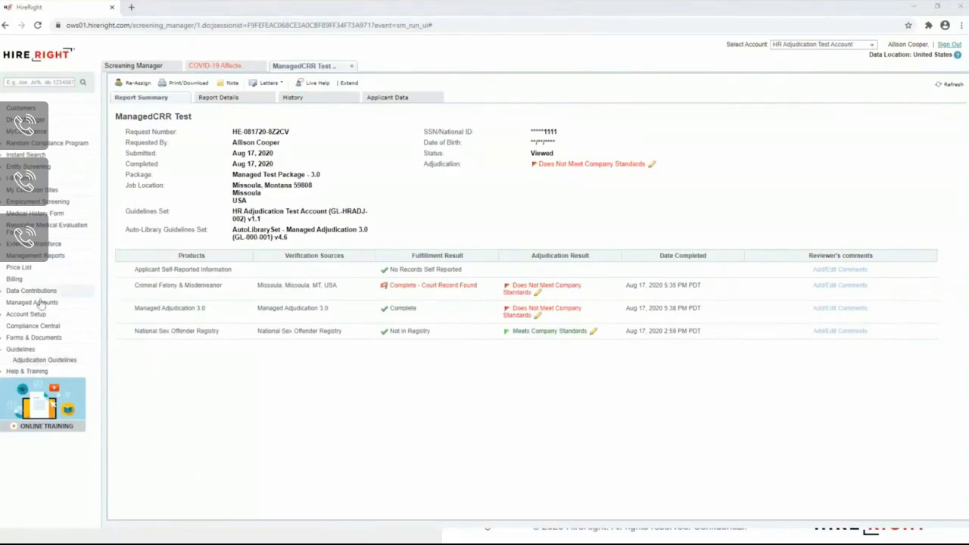
click(27, 365)
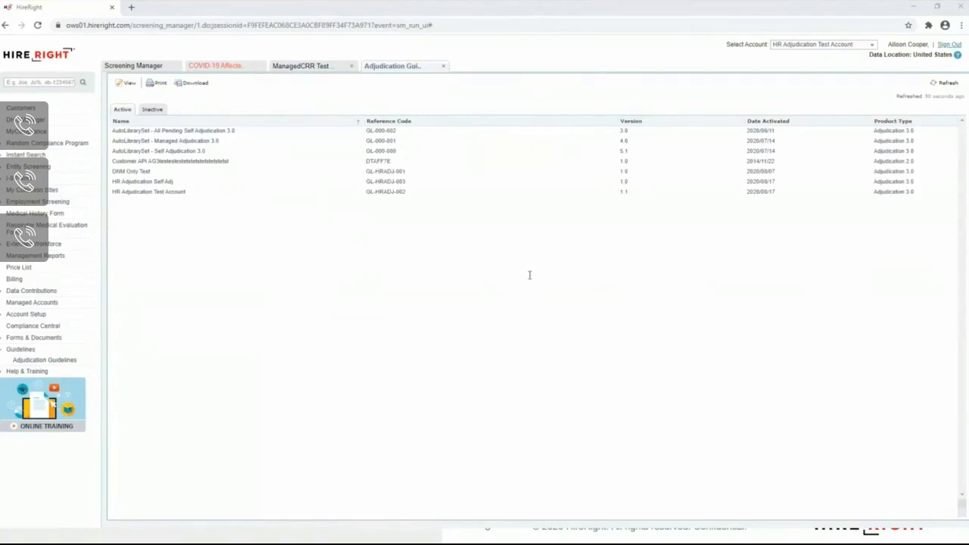
key(alt+Tab)
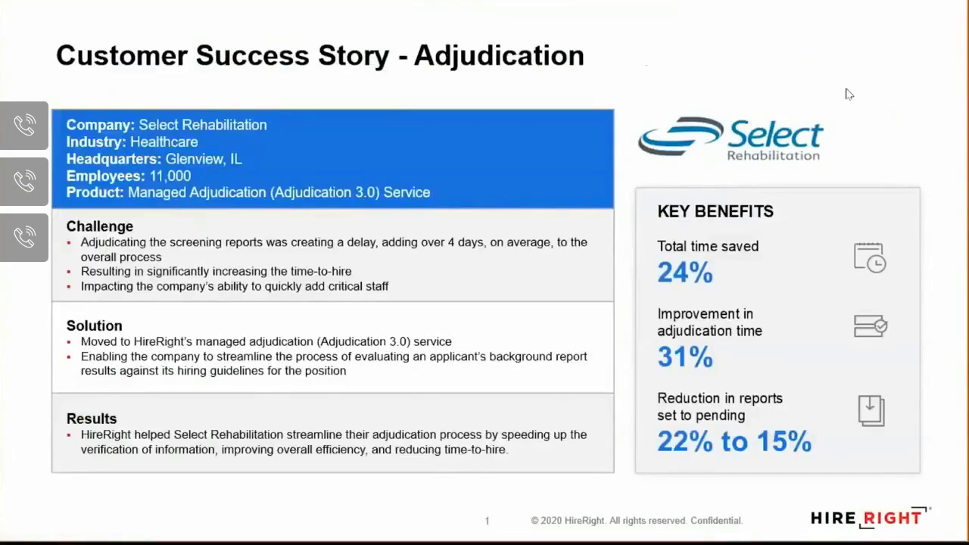